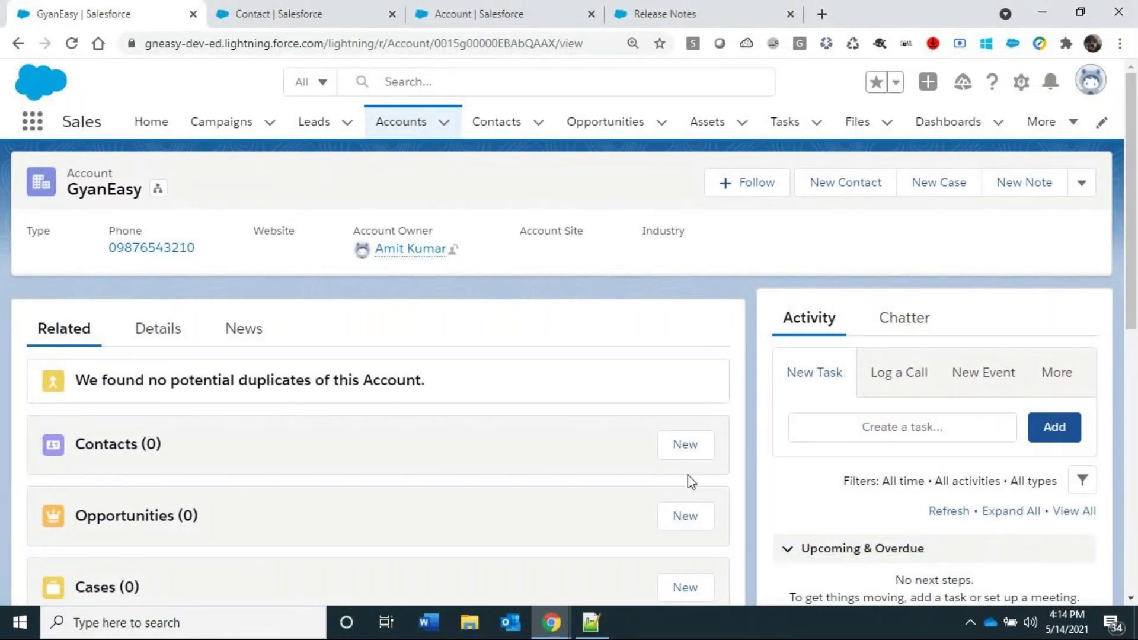
# Open the new contact form from the GyanEasy account, review its fields including the prefilled ones, and close it without saving.
pyautogui.click(688, 458)
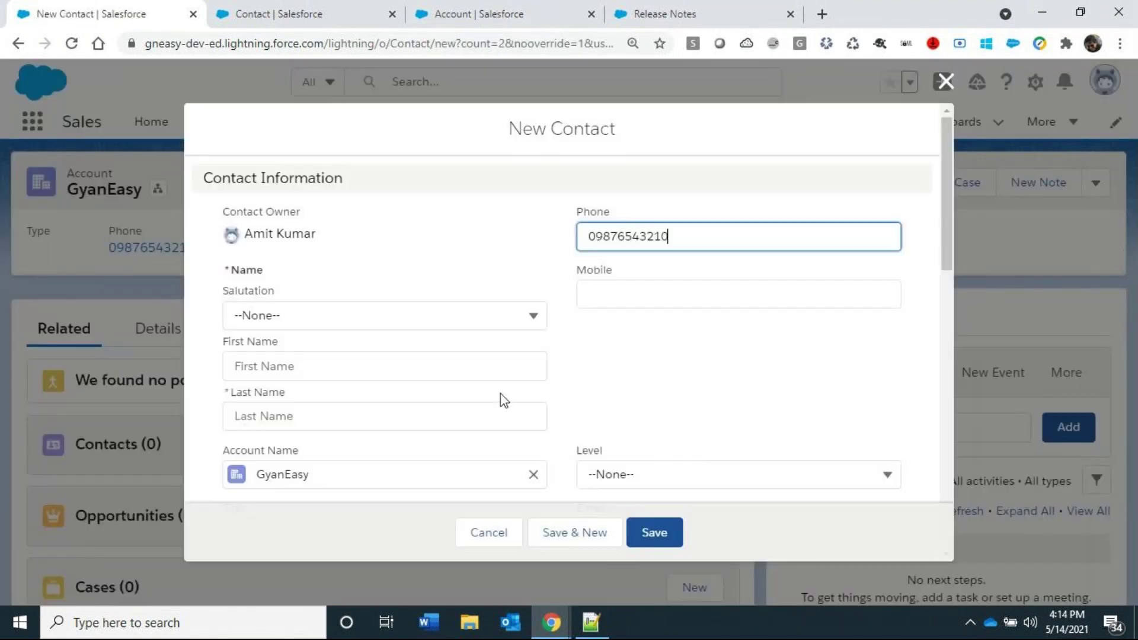
pyautogui.scroll(-1, 368, 293)
pyautogui.scroll(-6, 333, 398)
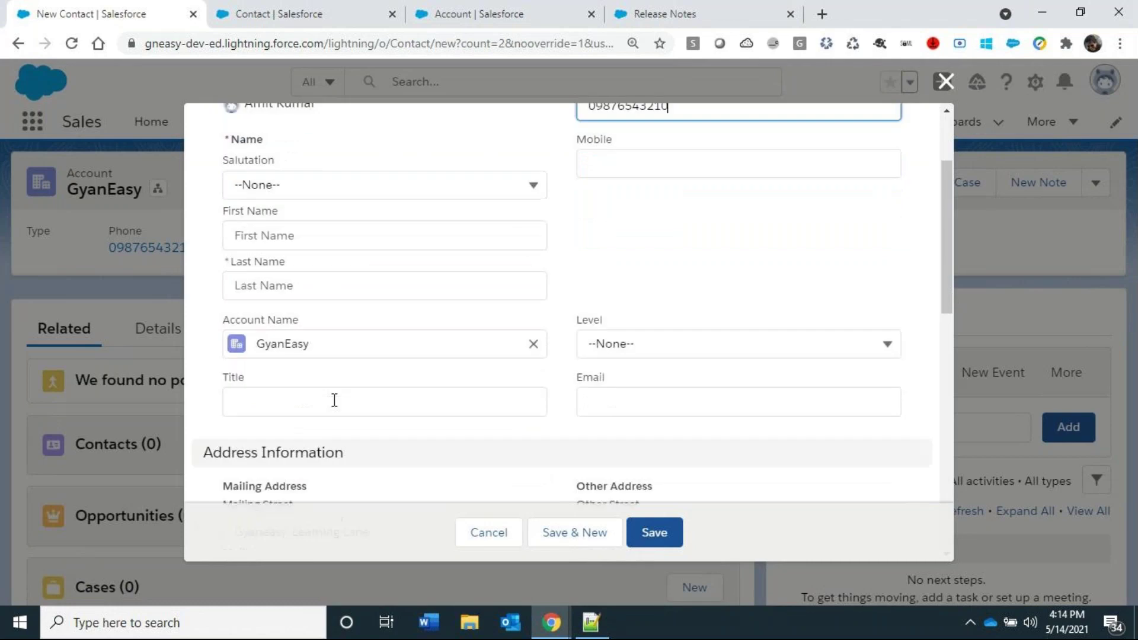
pyautogui.scroll(8, 345, 372)
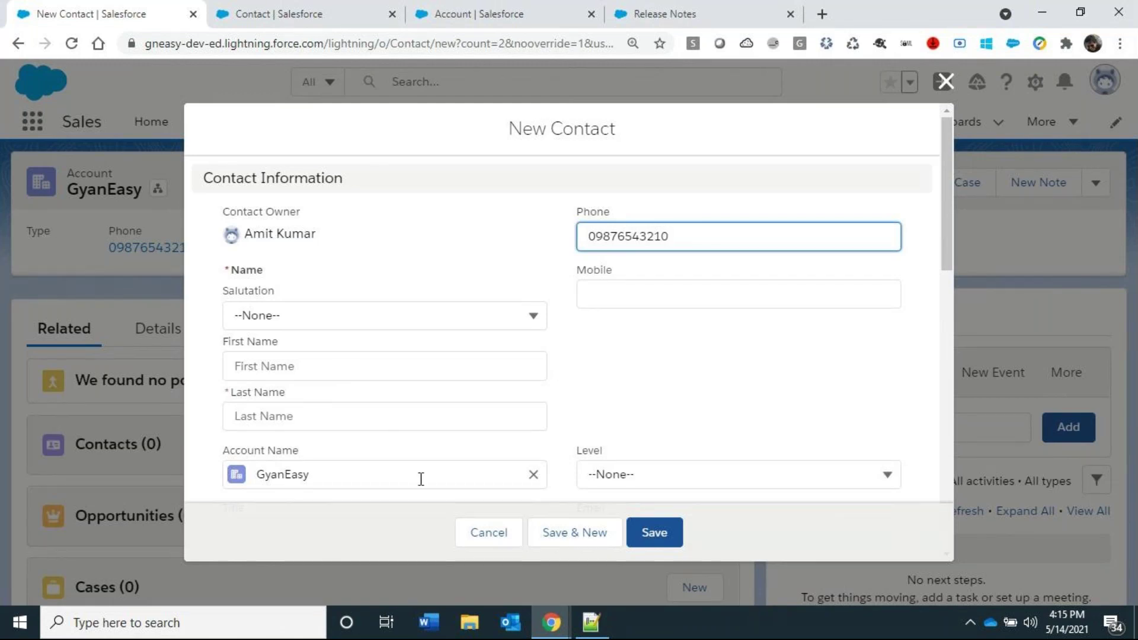
pyautogui.click(485, 535)
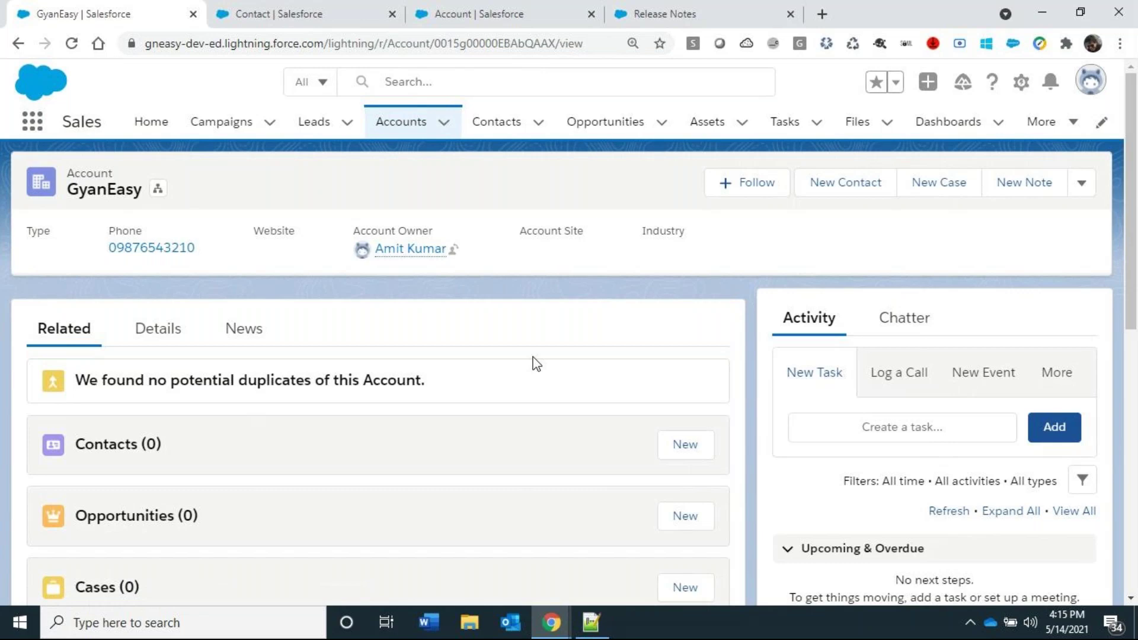
# Start another new contact for the GyanEasy account and replace the page URL's parameters after "new?" with defaultFieldValues.
pyautogui.click(677, 446)
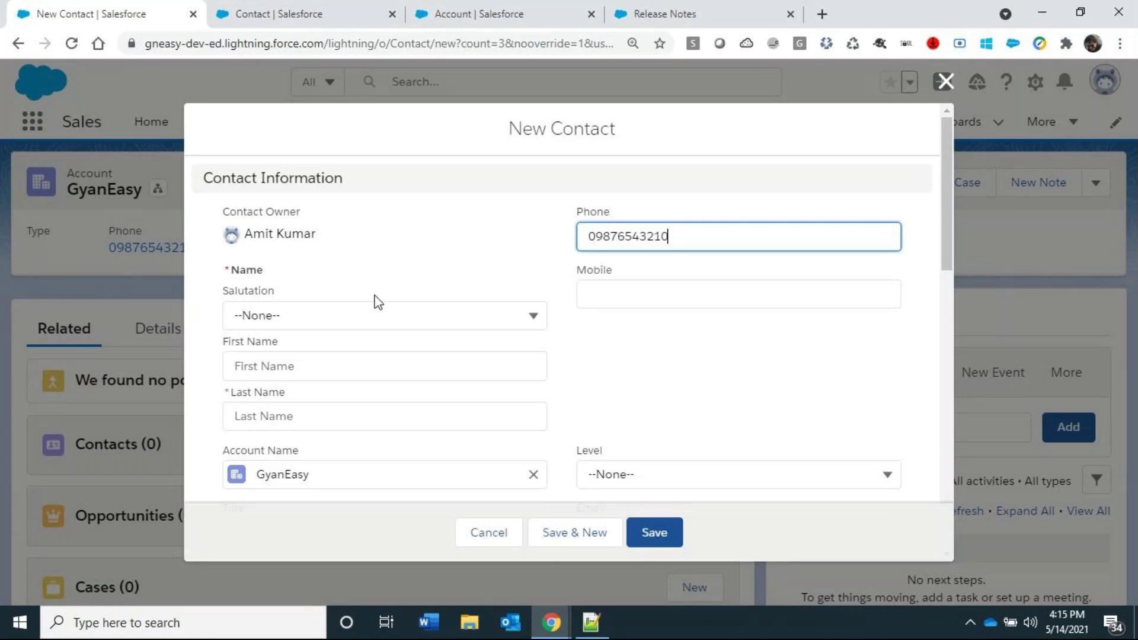
pyautogui.click(464, 44)
pyautogui.moveTo(465, 44); pyautogui.dragTo(557, 46)
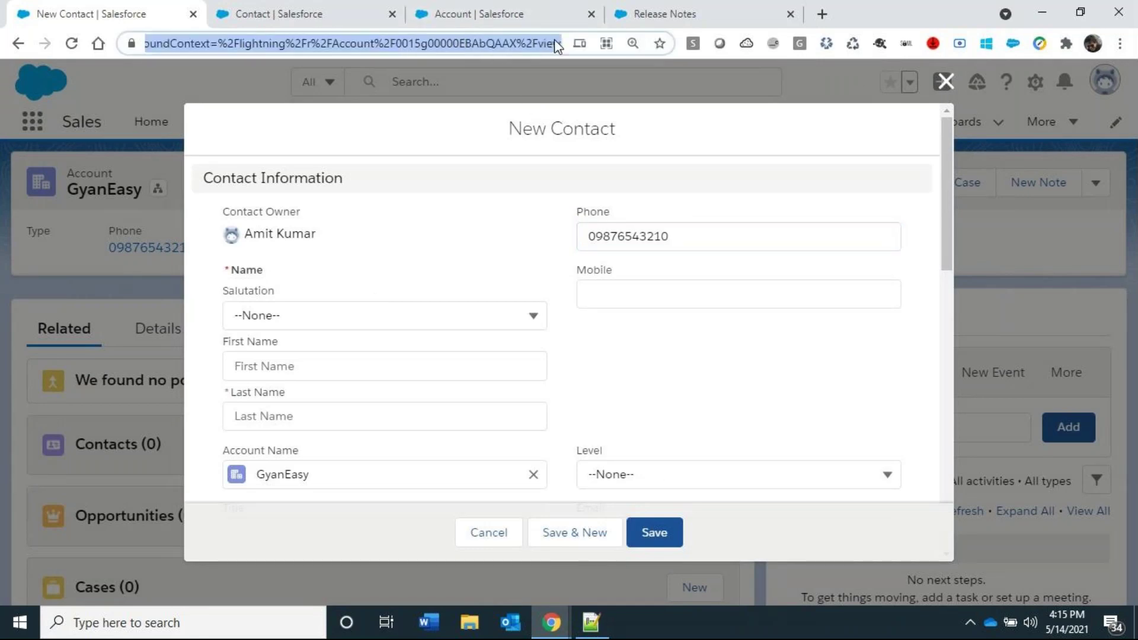
pyautogui.write('de')
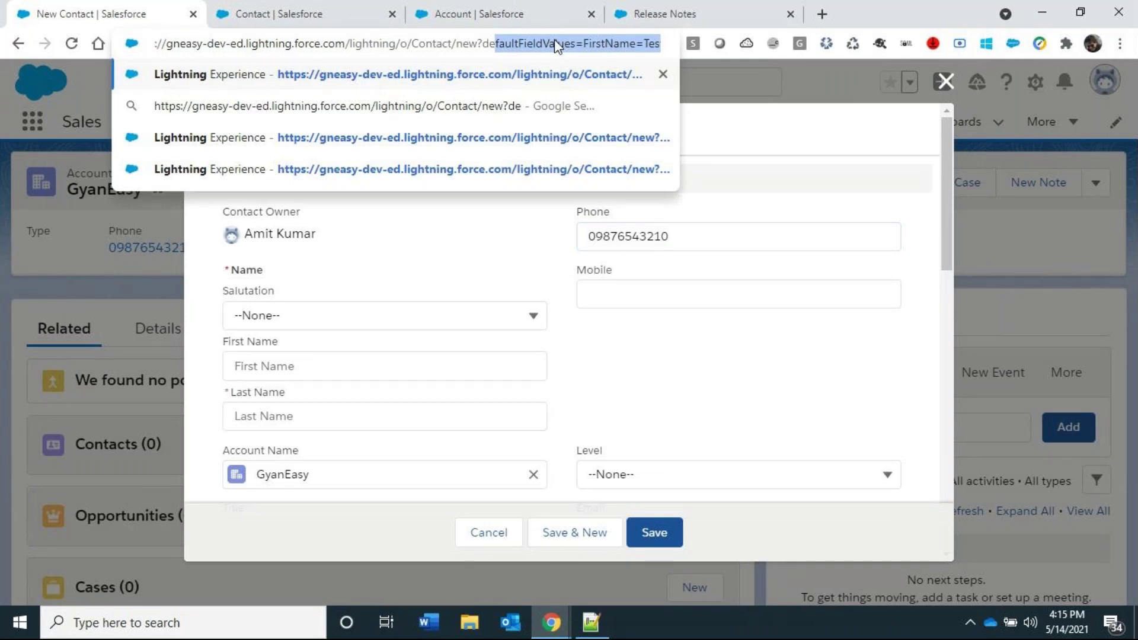
pyautogui.write('faul')
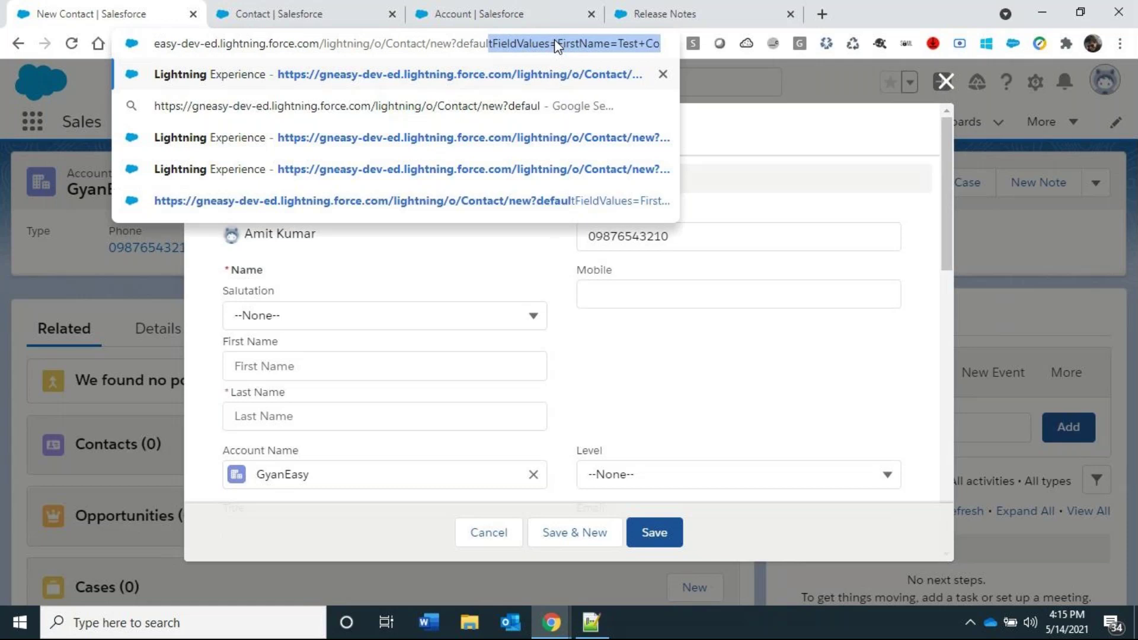
pyautogui.write('tFieldValues')
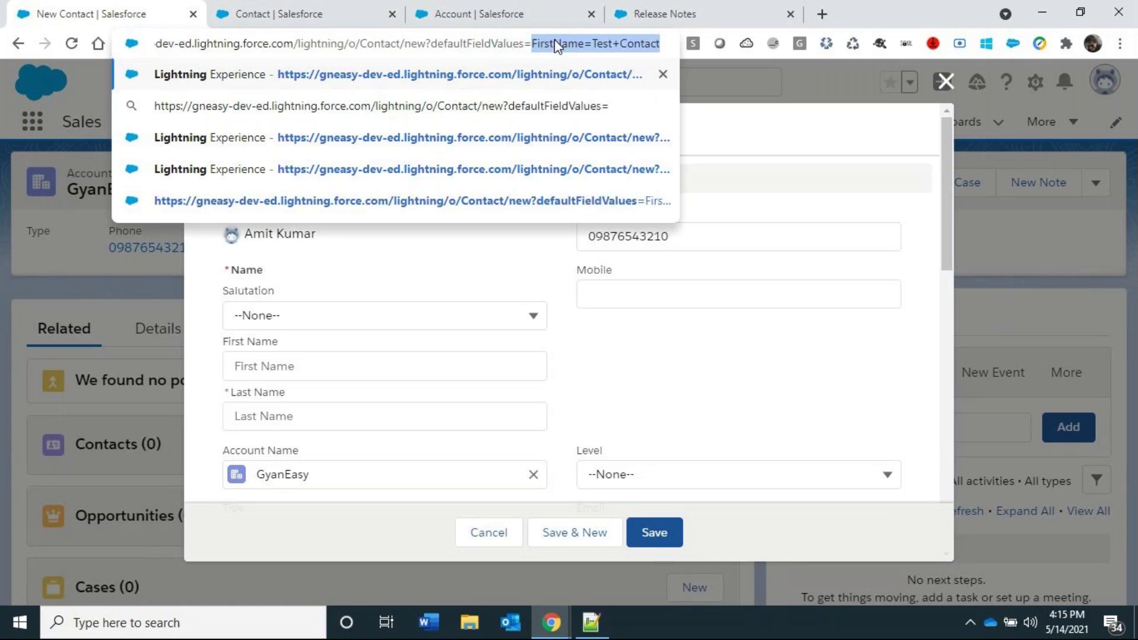
# Complete the URL with =FirstName=Test+Contact, load it to test the prefilled form, and return to the GyanEasy account.
pyautogui.write('=FirstName')
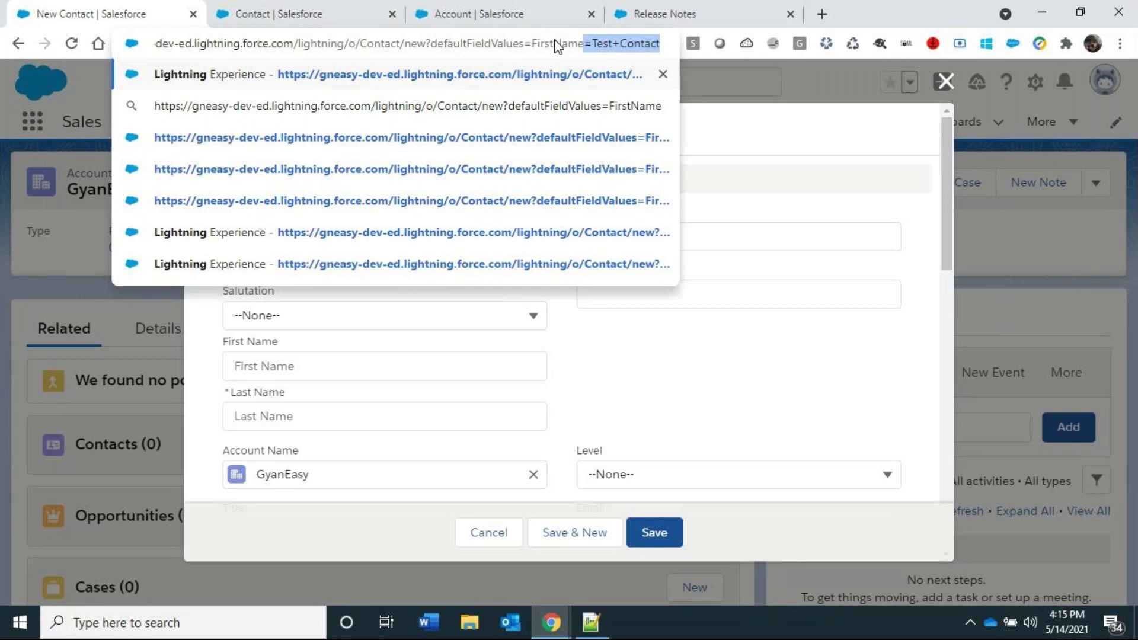
pyautogui.write('=Test Contact')
pyautogui.hotkey('ctrl', 'Left')
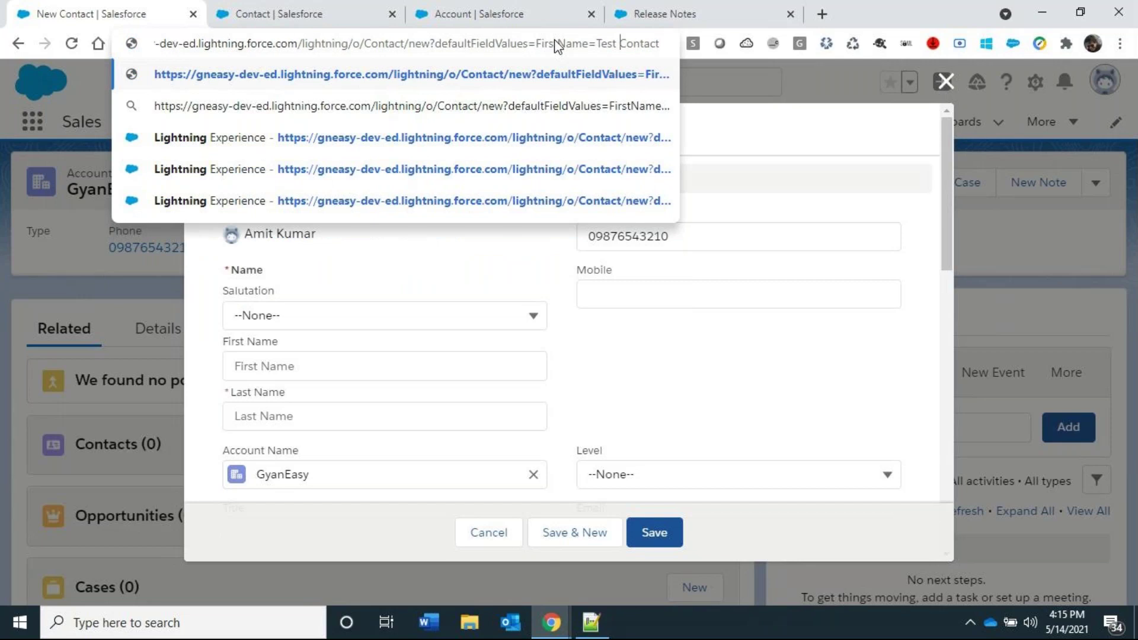
pyautogui.press('BackSpace')
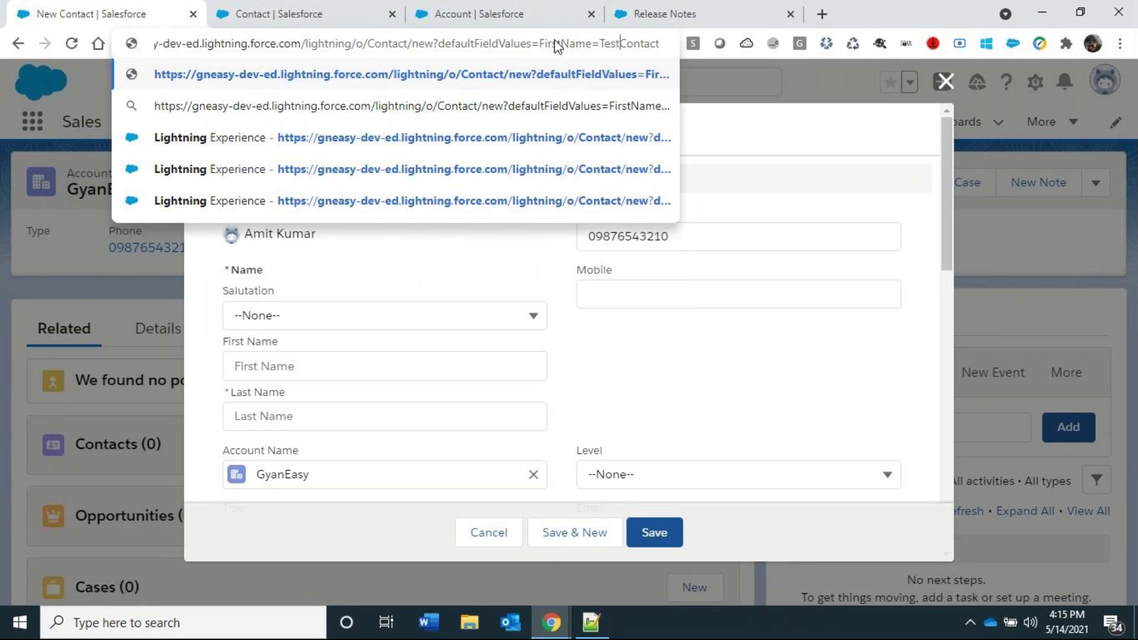
pyautogui.write('+')
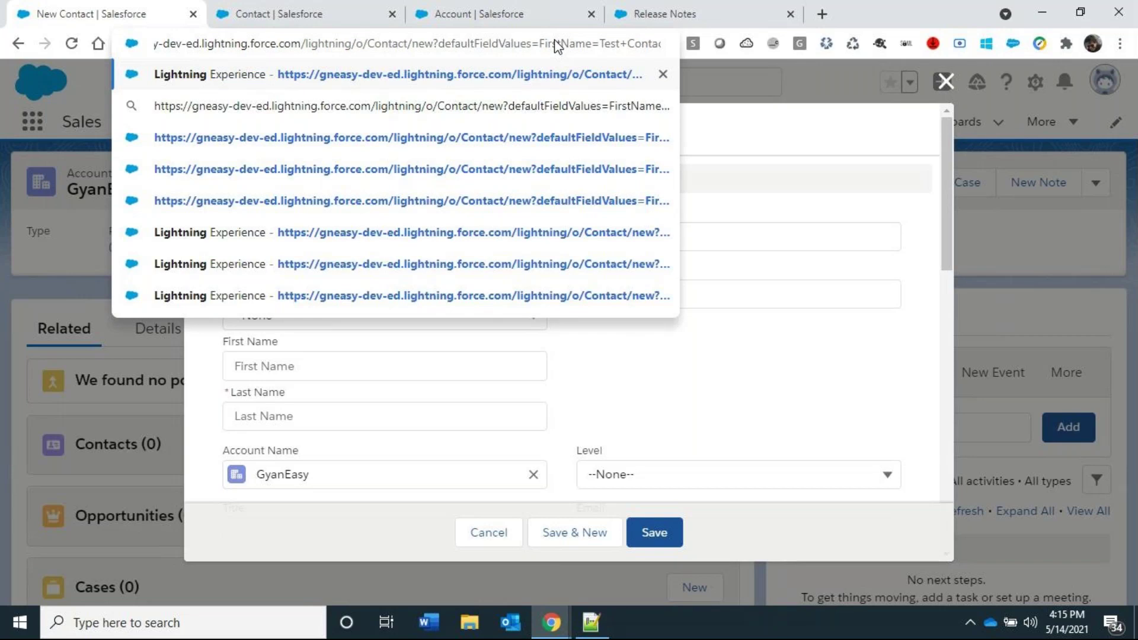
pyautogui.press('Return')
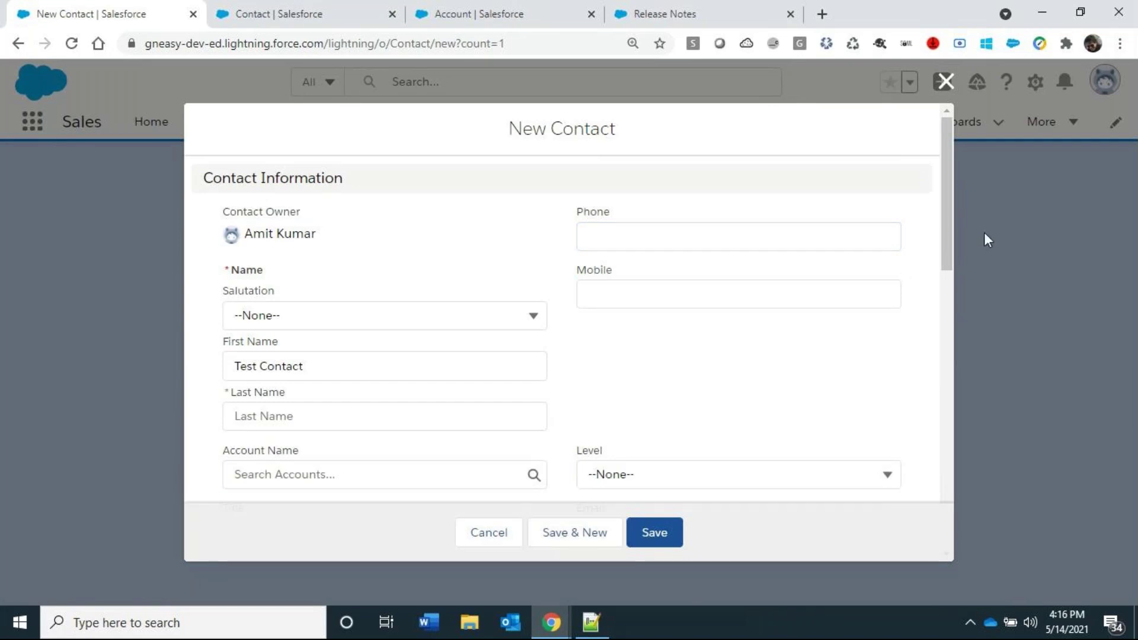
pyautogui.rightClick(18, 49)
pyautogui.click(48, 93)
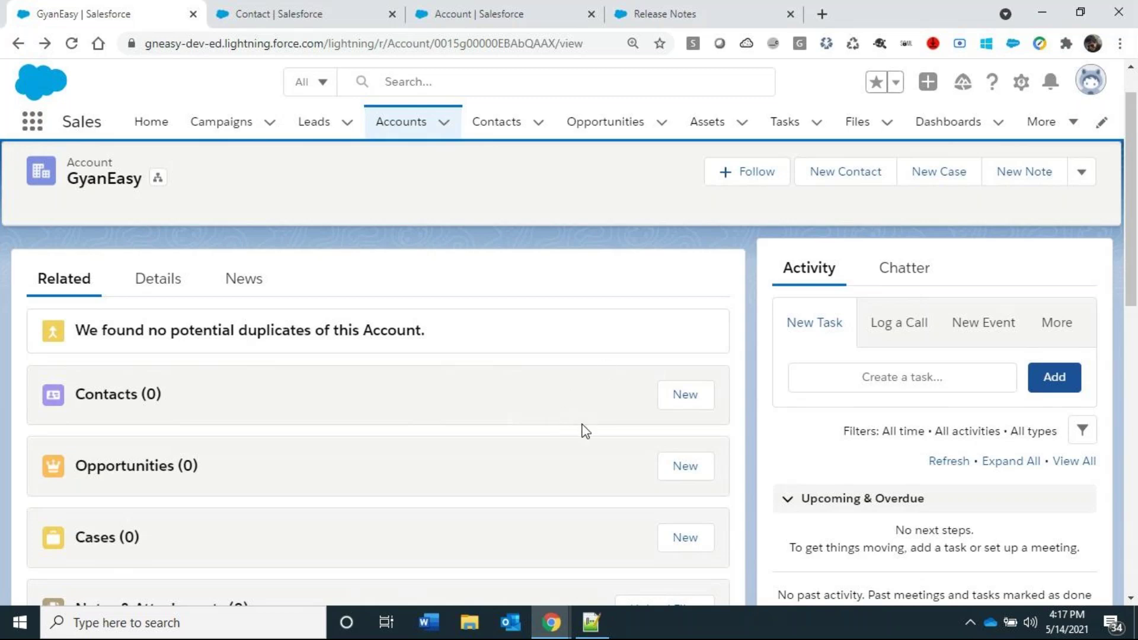
# Start a new custom button or link for the Contact object in Setup, labelled Create Contact with the name Create_Contact.
pyautogui.click(344, 1)
pyautogui.click(399, 358)
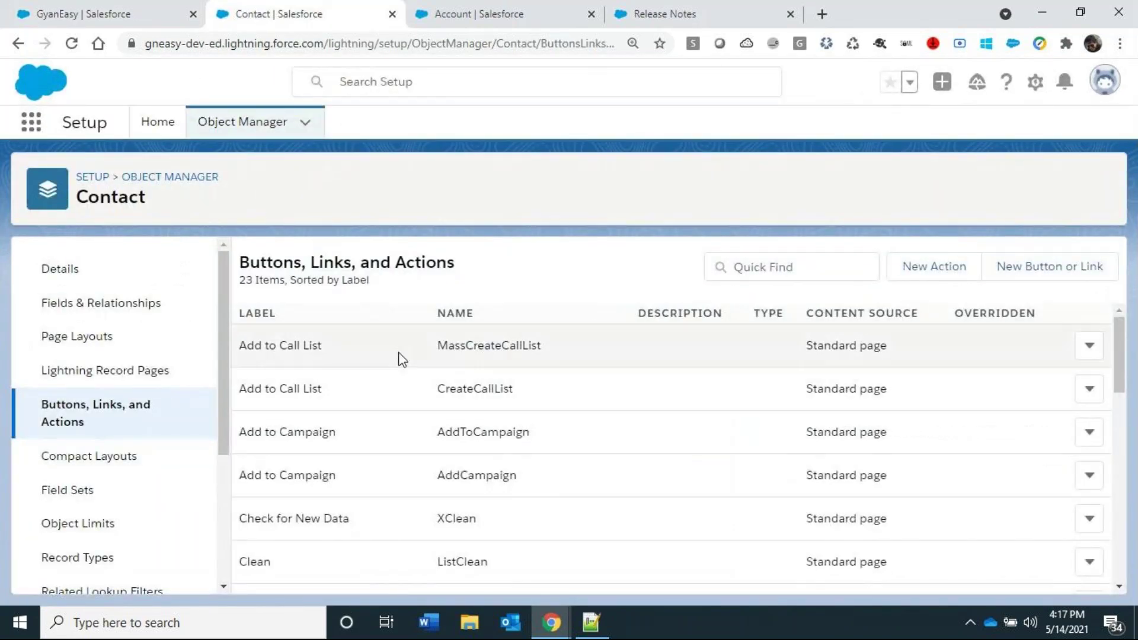
pyautogui.click(1039, 271)
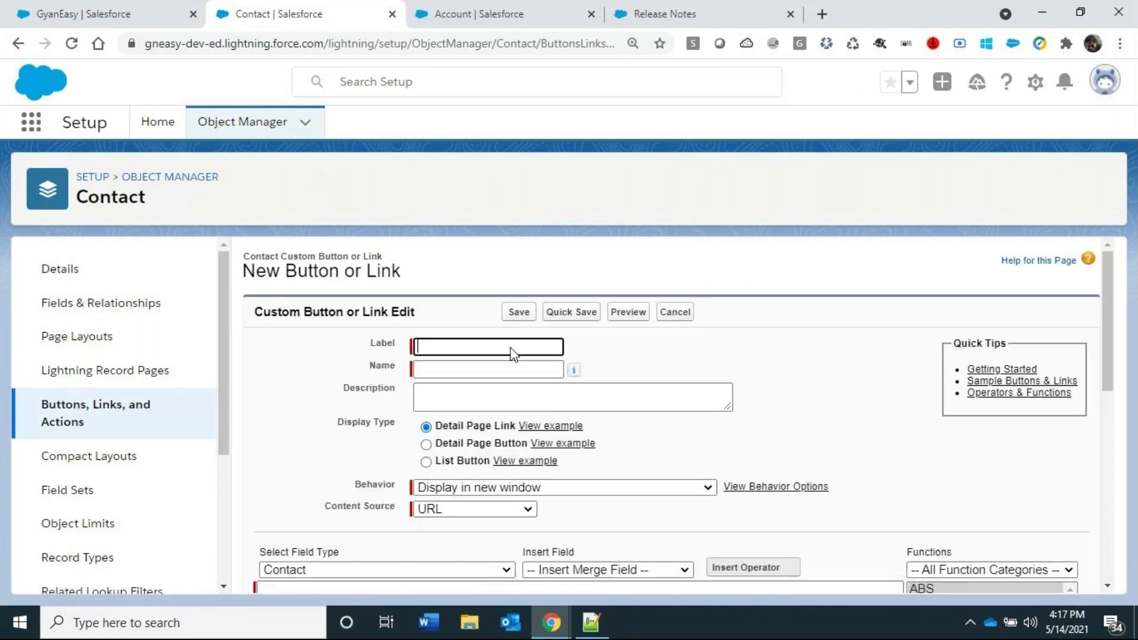
pyautogui.write('Create')
pyautogui.press('BackSpace')
pyautogui.press('BackSpace')
pyautogui.press('BackSpace')
pyautogui.press('BackSpace')
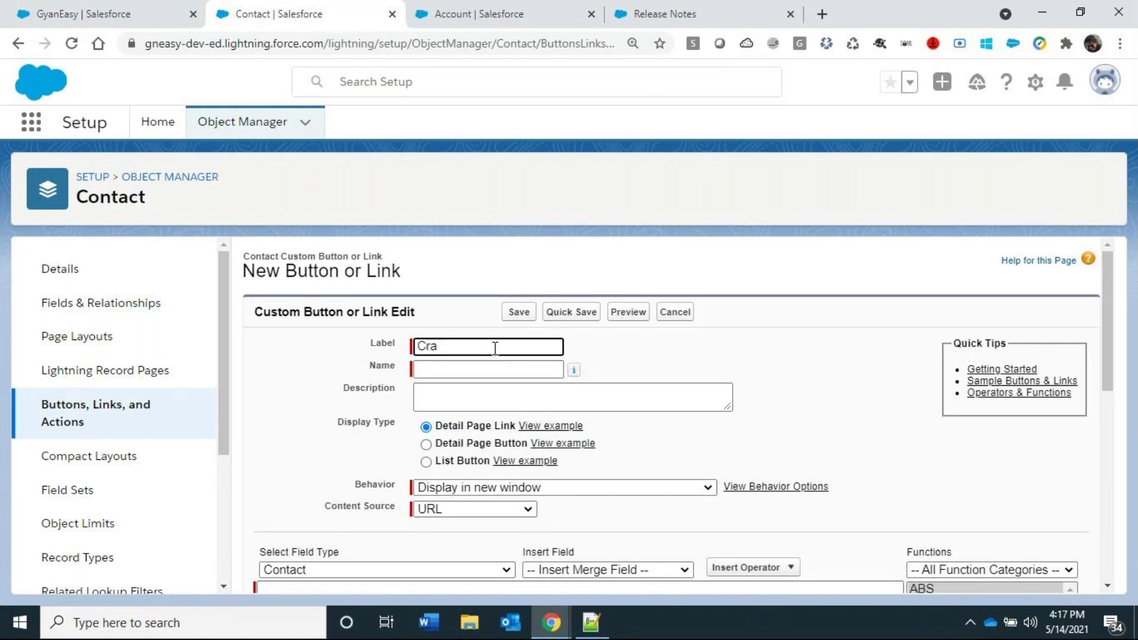
pyautogui.write('eate ')
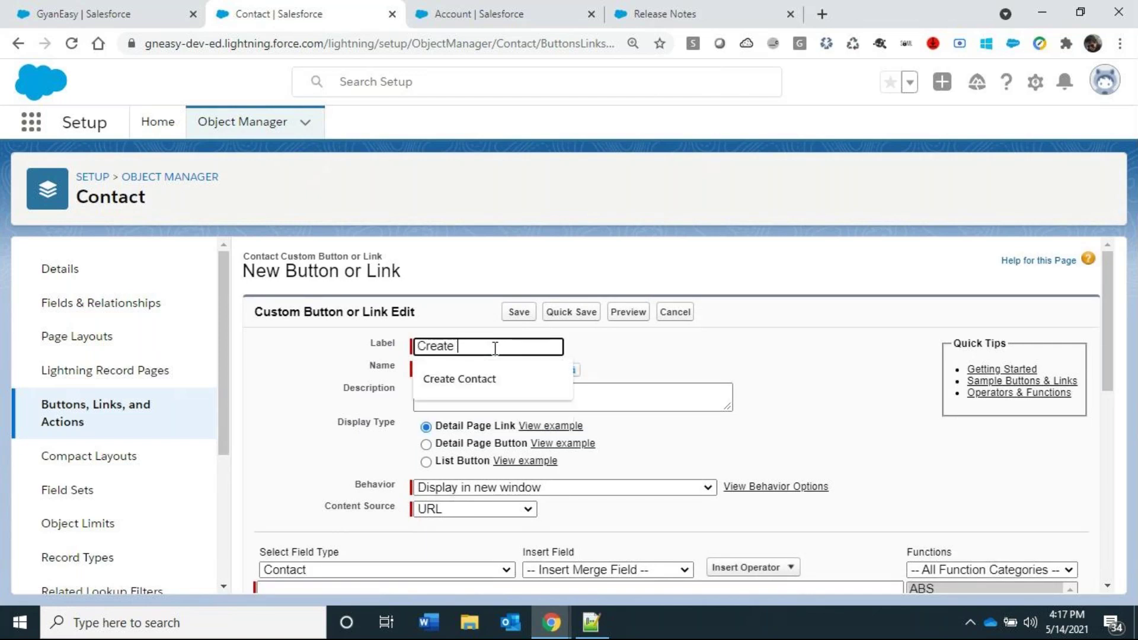
pyautogui.write('Contact')
pyautogui.press('Tab')
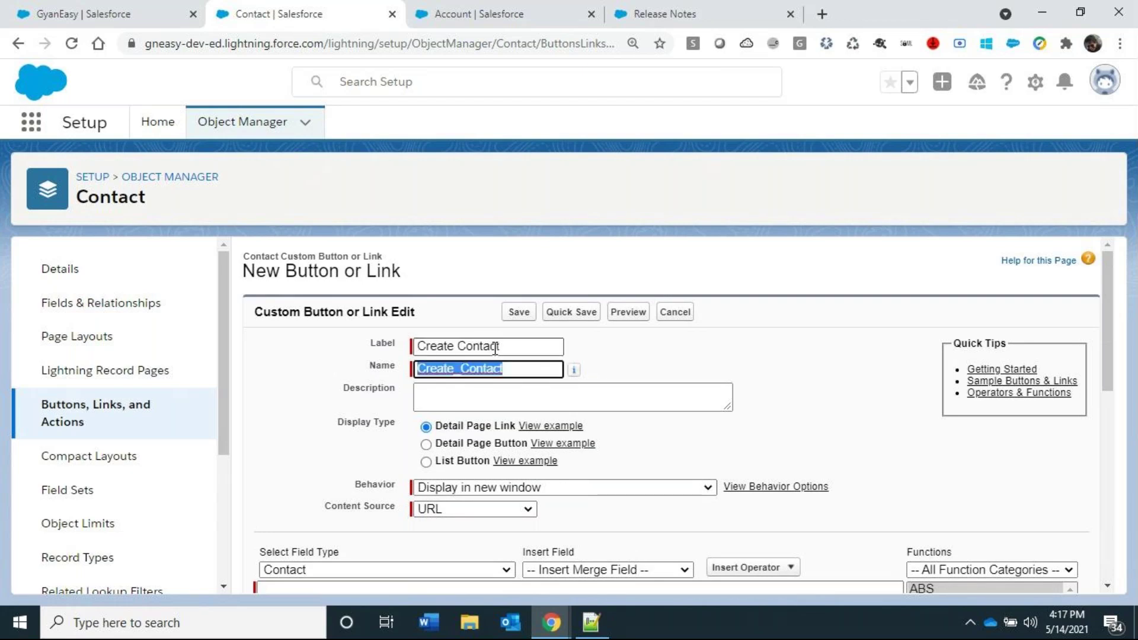
# Set the custom button's display type to List Button and place the cursor in its empty URL formula.
pyautogui.scroll(-2, 457, 474)
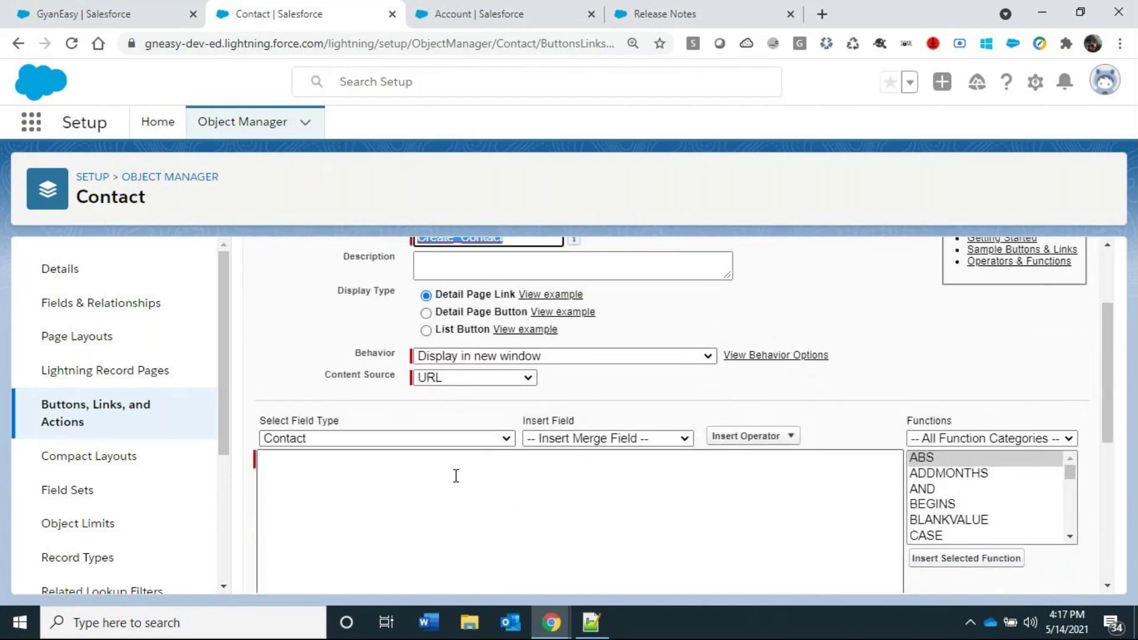
pyautogui.click(455, 347)
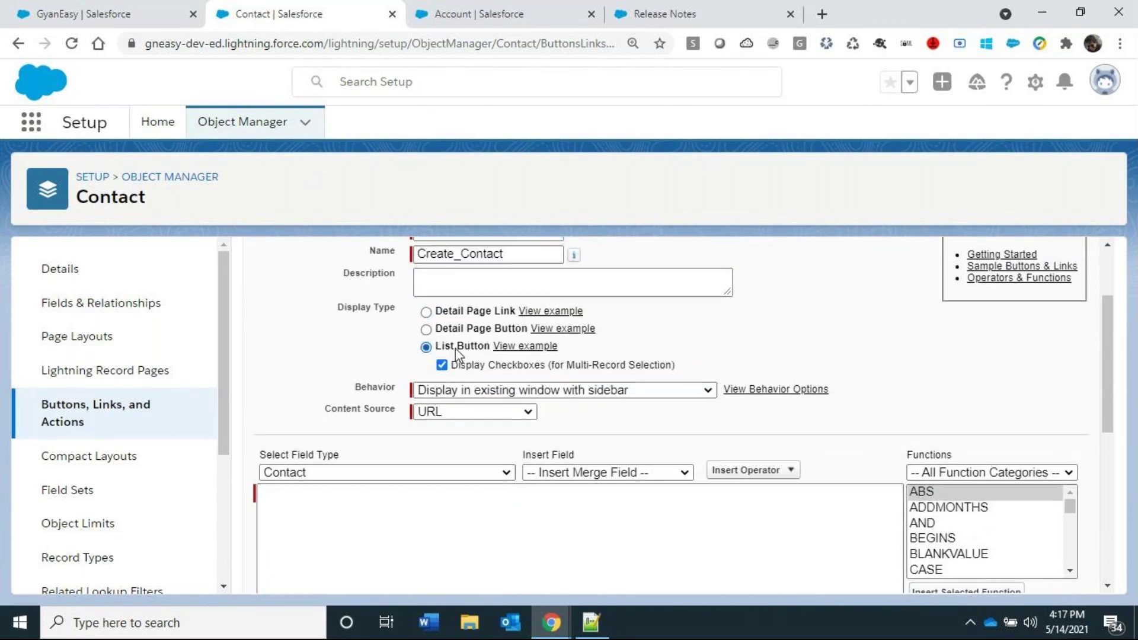
pyautogui.click(140, 15)
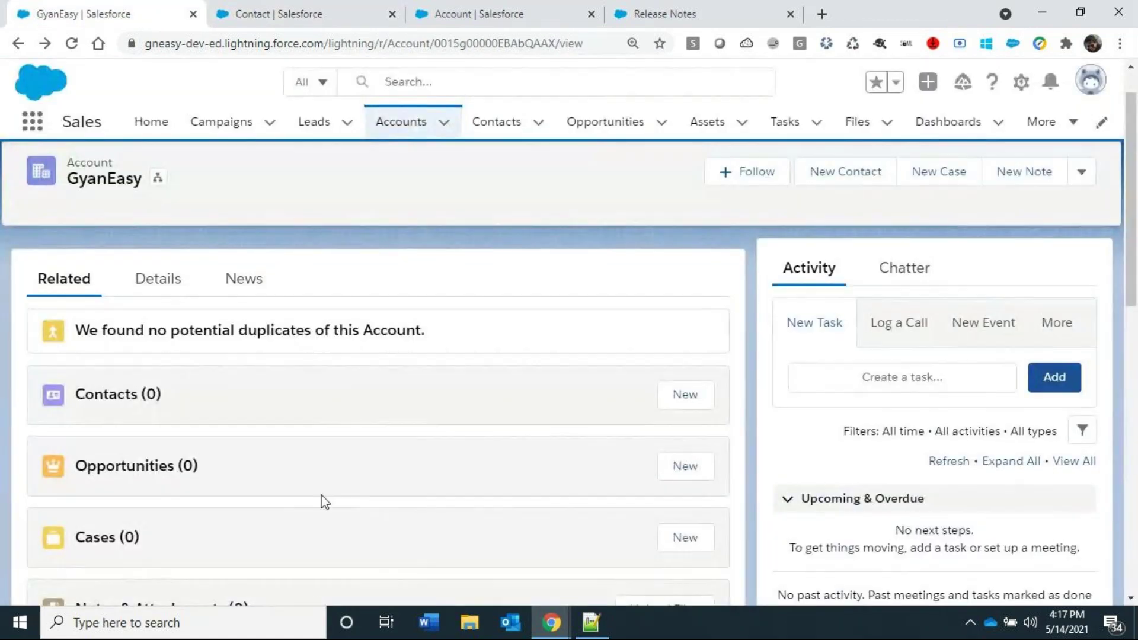
pyautogui.click(271, 14)
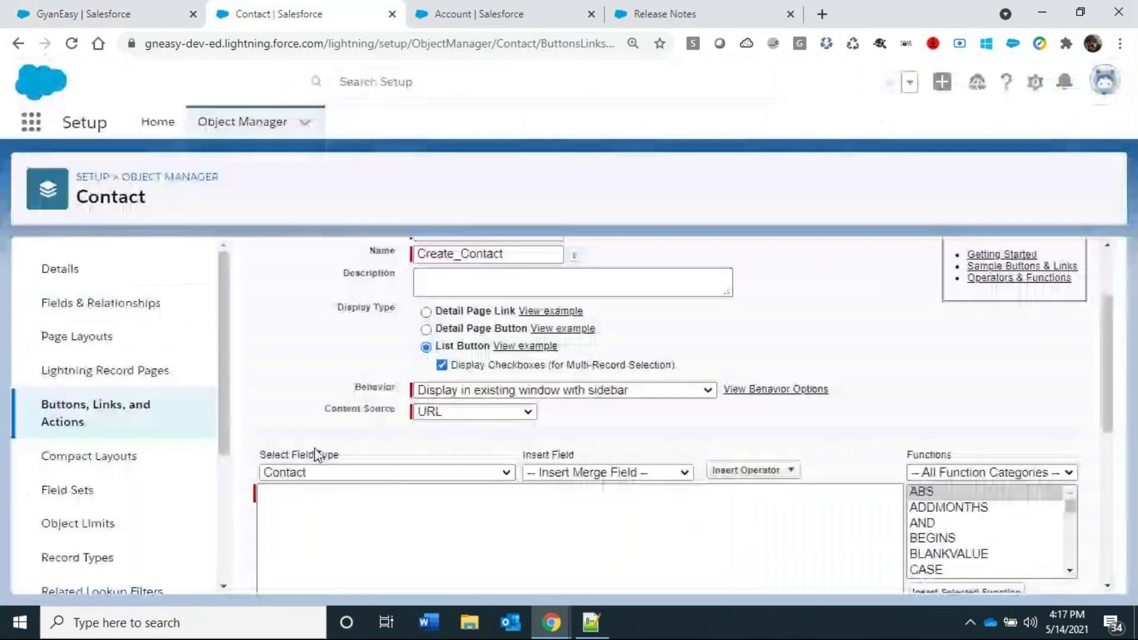
pyautogui.scroll(-1, 464, 381)
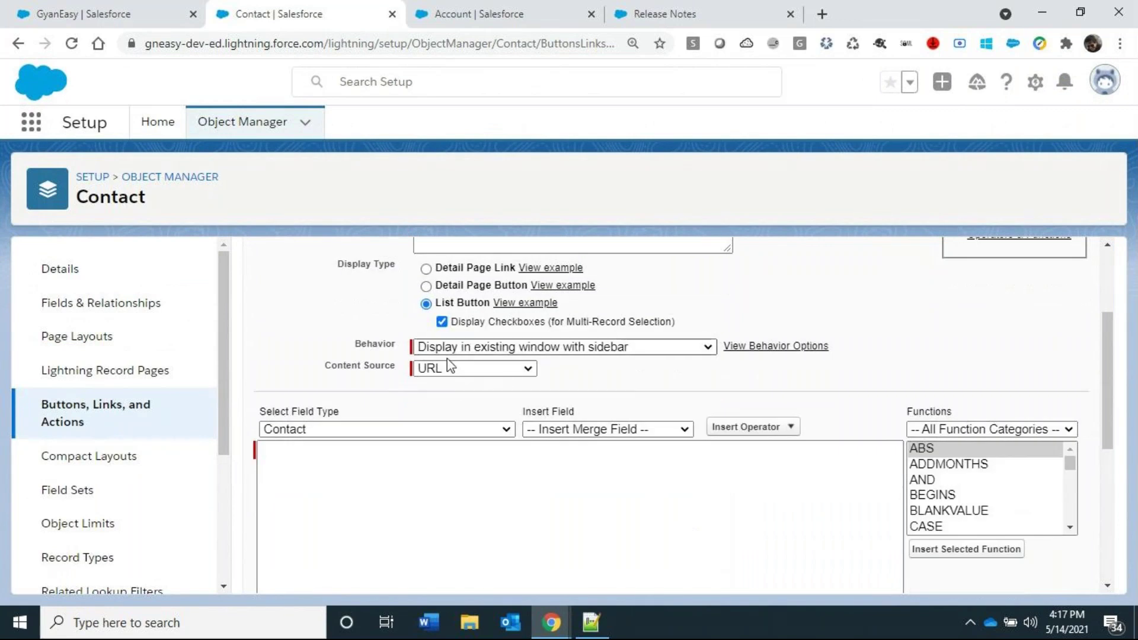
pyautogui.scroll(-3, 450, 427)
pyautogui.click(412, 353)
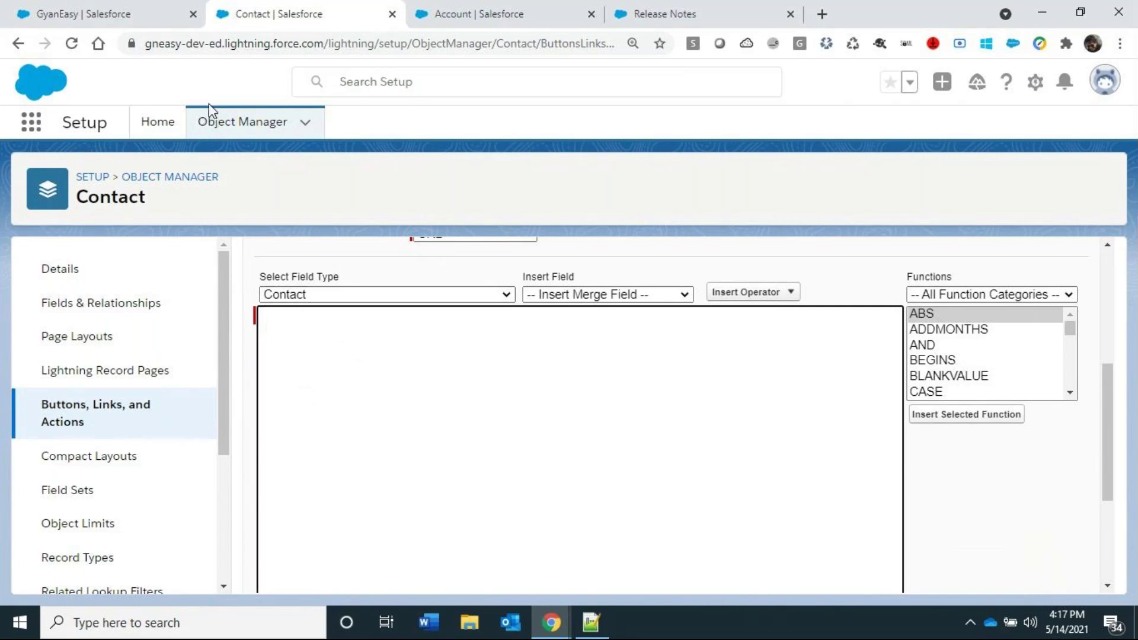
# Copy the URL up to "new?" from the GyanEasy account's new contact form and paste it into the custom button's formula.
pyautogui.click(91, 8)
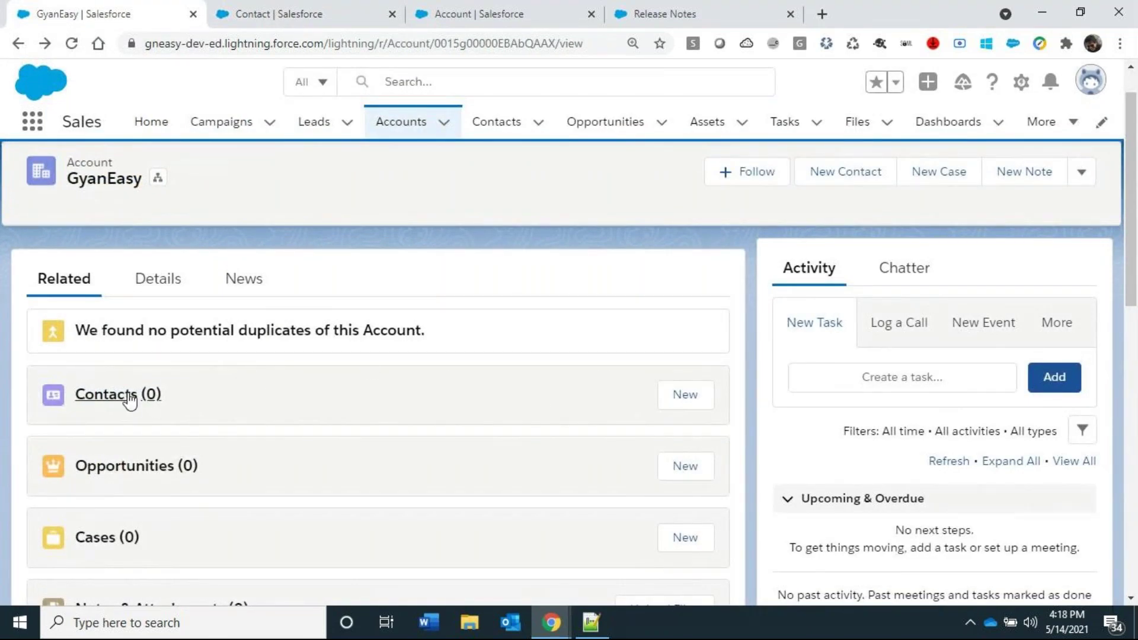
pyautogui.click(687, 398)
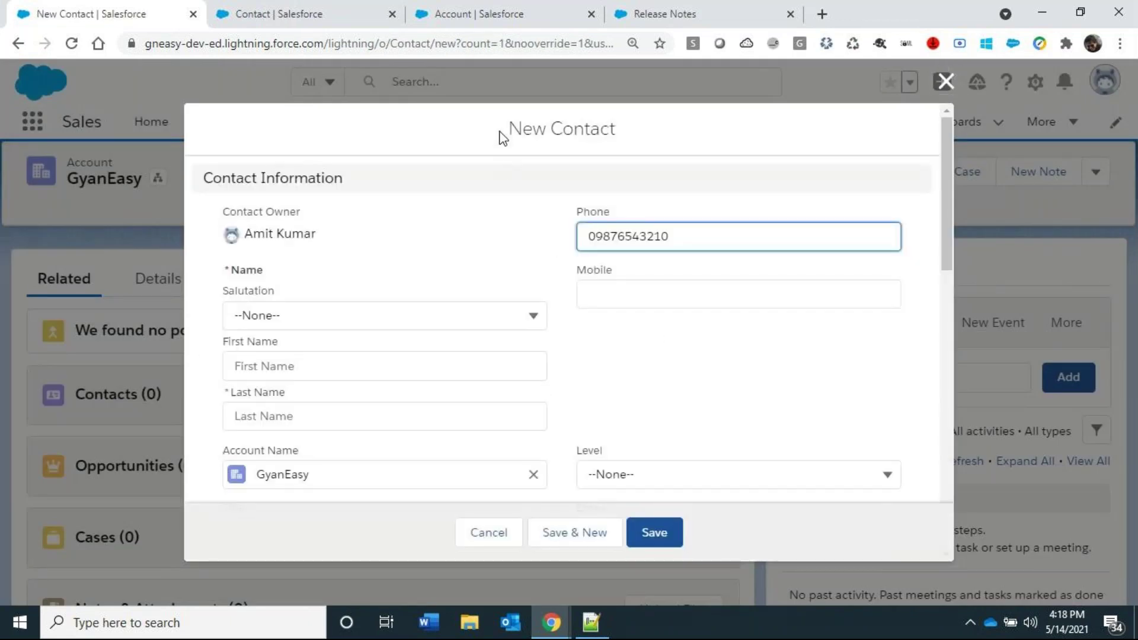
pyautogui.click(210, 50)
pyautogui.click(210, 49)
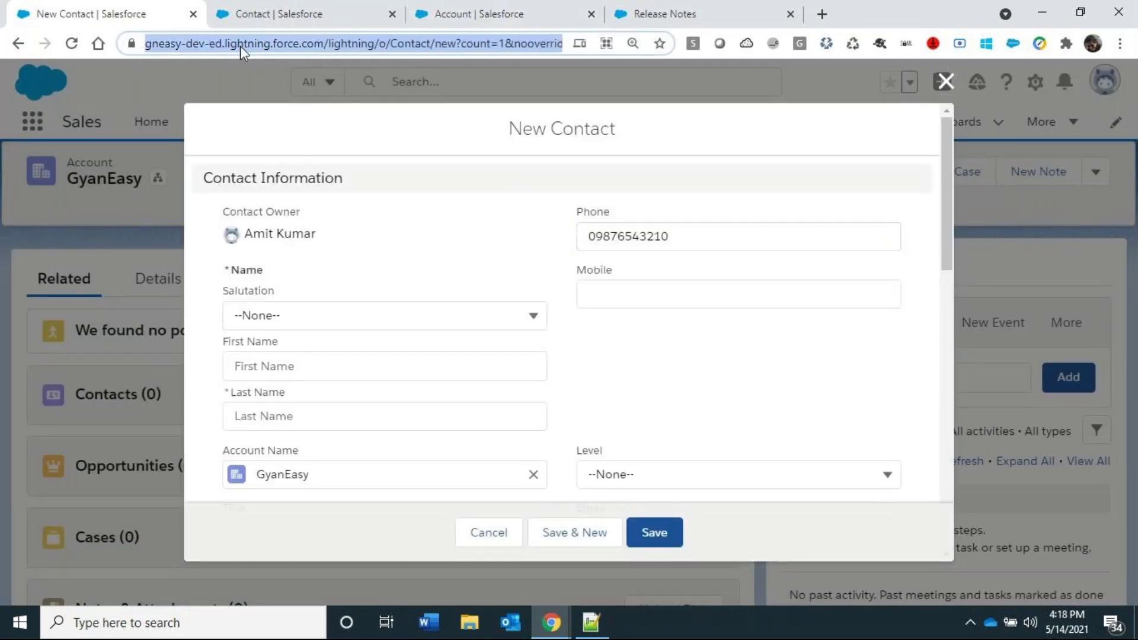
pyautogui.click(463, 48)
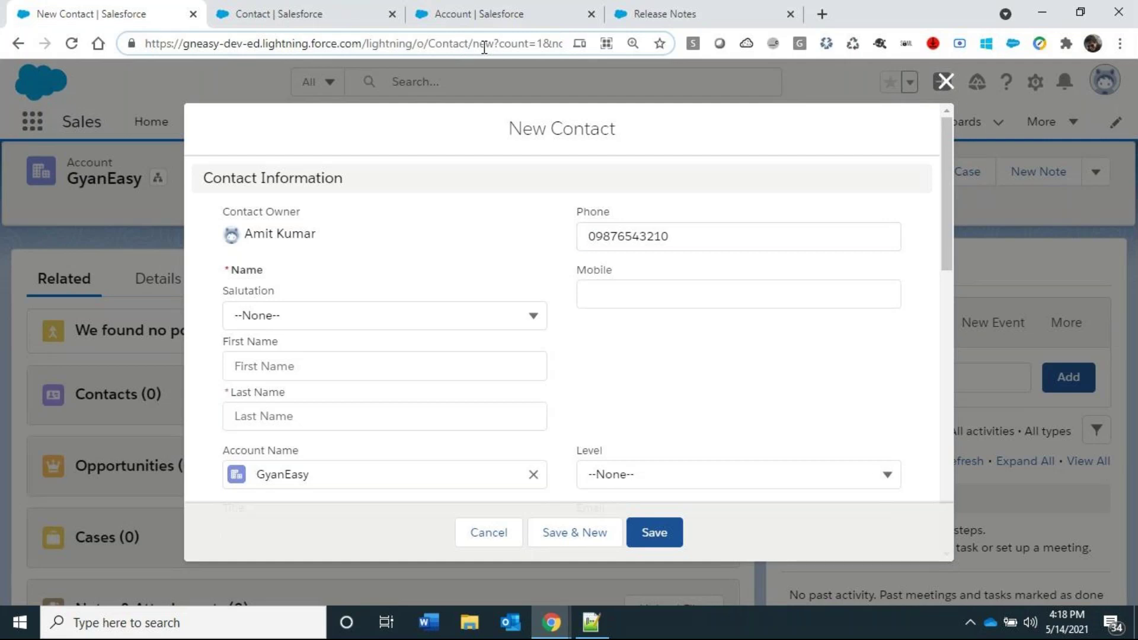
pyautogui.moveTo(183, 43); pyautogui.dragTo(311, 43)
pyautogui.moveTo(145, 42); pyautogui.dragTo(501, 43)
pyautogui.hotkey('ctrl', 'c')
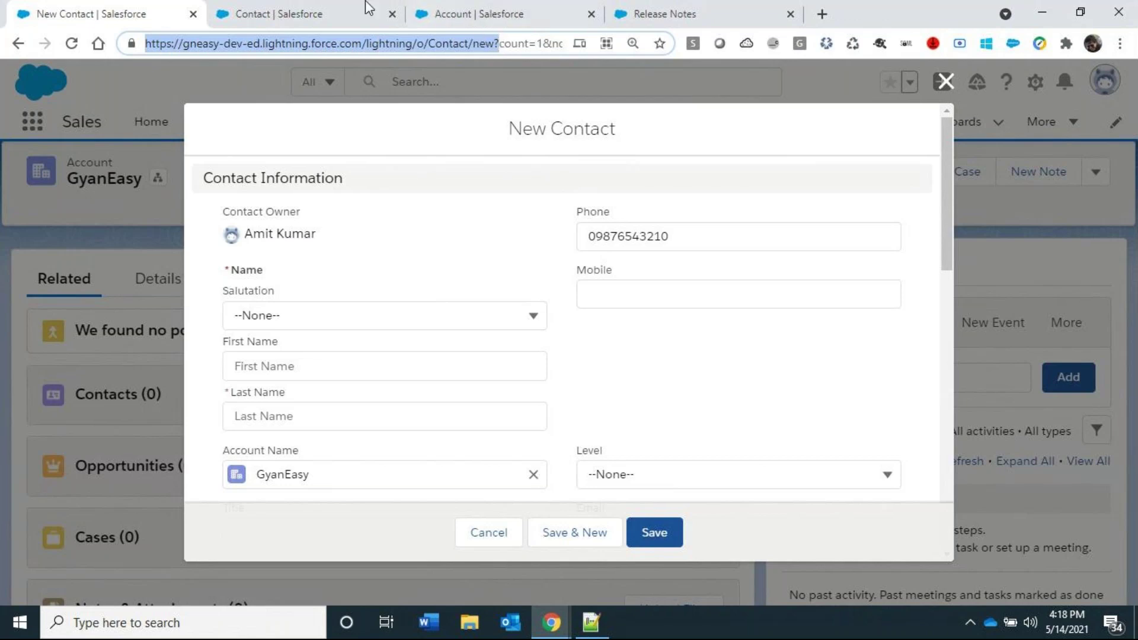
pyautogui.click(312, 9)
pyautogui.click(527, 424)
pyautogui.hotkey('ctrl', 'v')
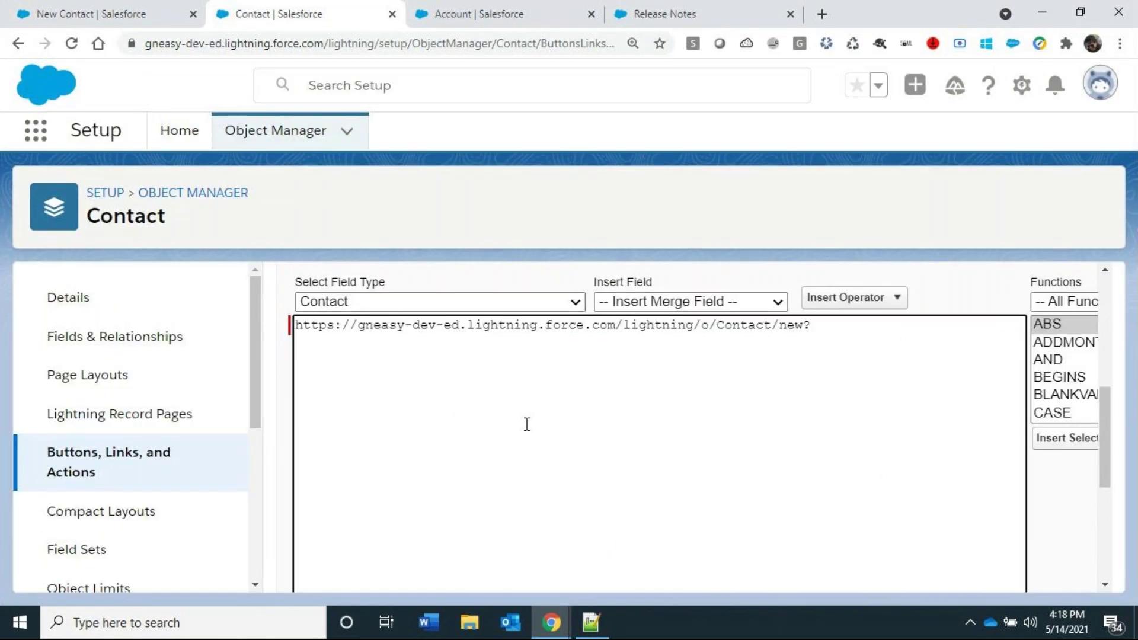
# Remove the domain from the button's URL, leaving /lightning/o/Contact/new?, and add defaultFieldValues= below it after a blank line.
pyautogui.moveTo(293, 325); pyautogui.dragTo(616, 330)
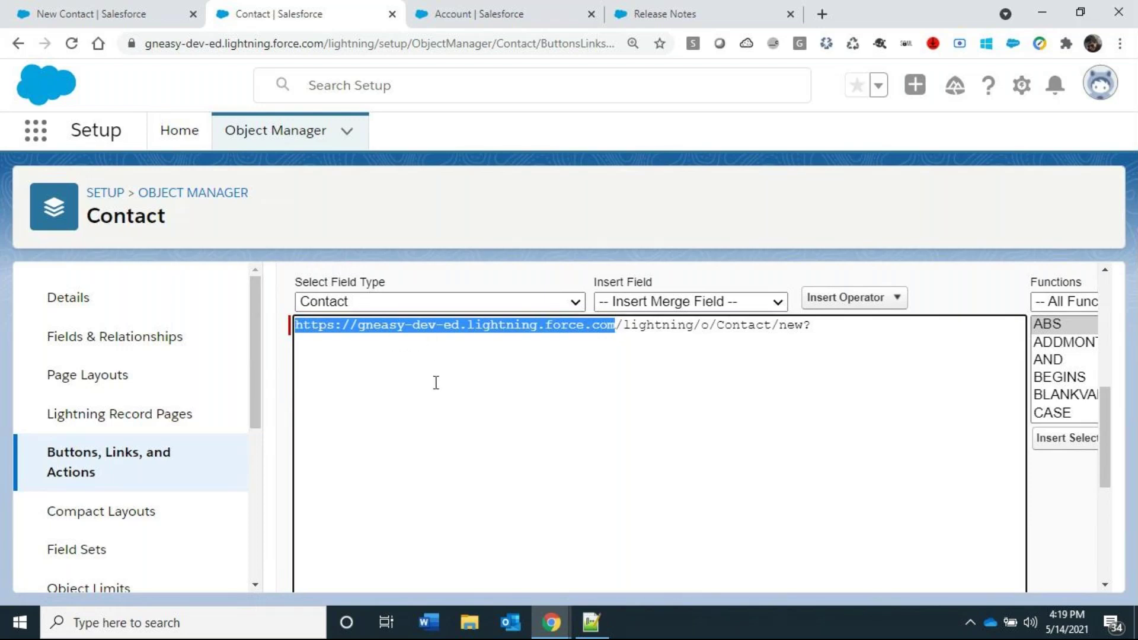
pyautogui.press('Delete')
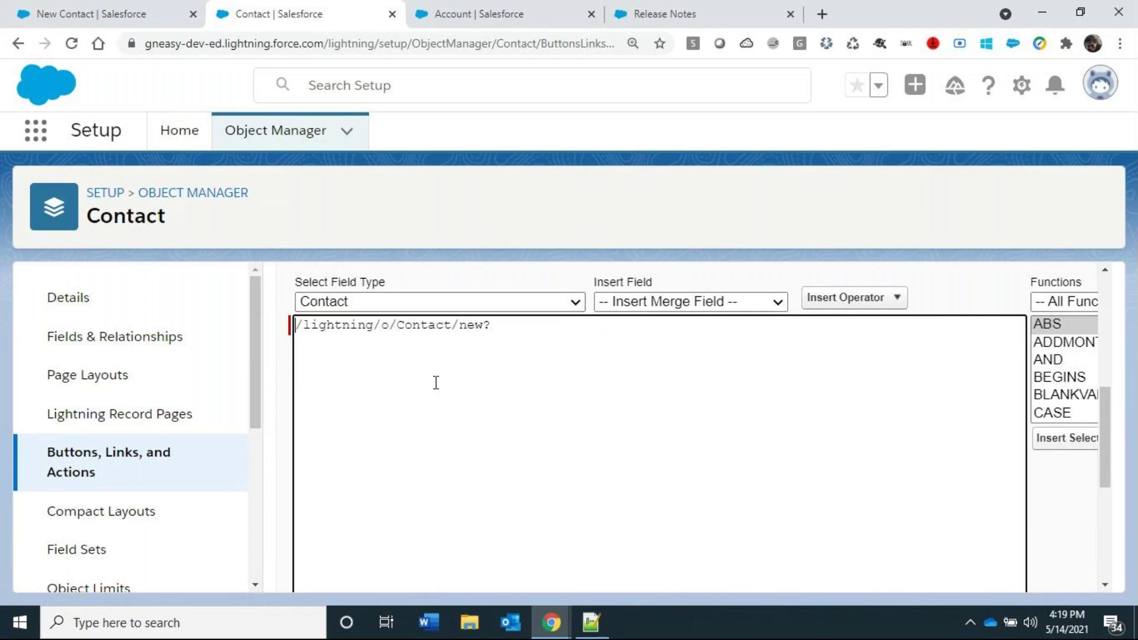
pyautogui.click(493, 324)
pyautogui.press('Return')
pyautogui.press('Return')
pyautogui.write('defaultFieldValues=')
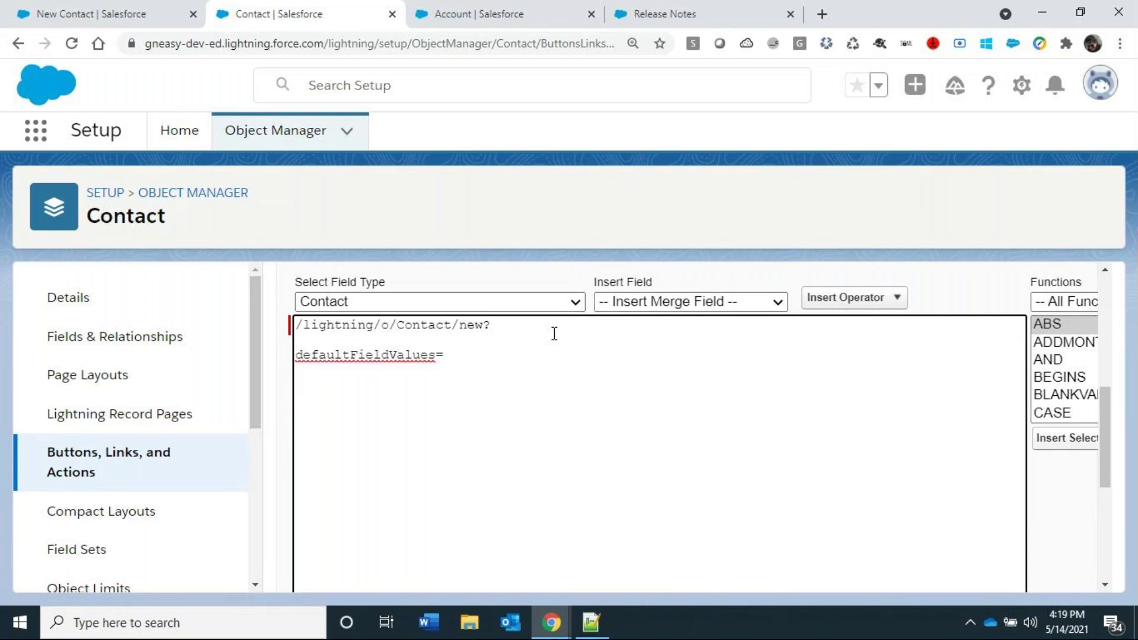
# Add the line LastName={!Account.Name}, below defaultFieldValues= in the button's formula, separated by a blank line.
pyautogui.write('LastName=')
pyautogui.write('{')
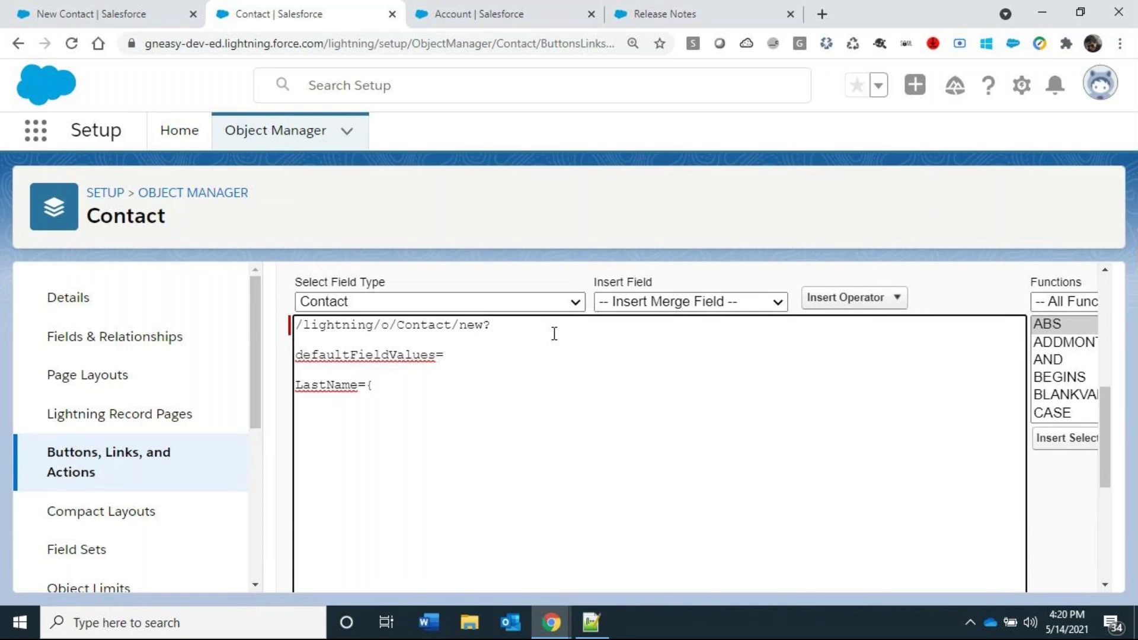
pyautogui.write('!Account.Name}')
pyautogui.click(364, 387)
pyautogui.hotkey('shift', 'Home')
pyautogui.click(523, 389)
pyautogui.doubleClick(317, 390)
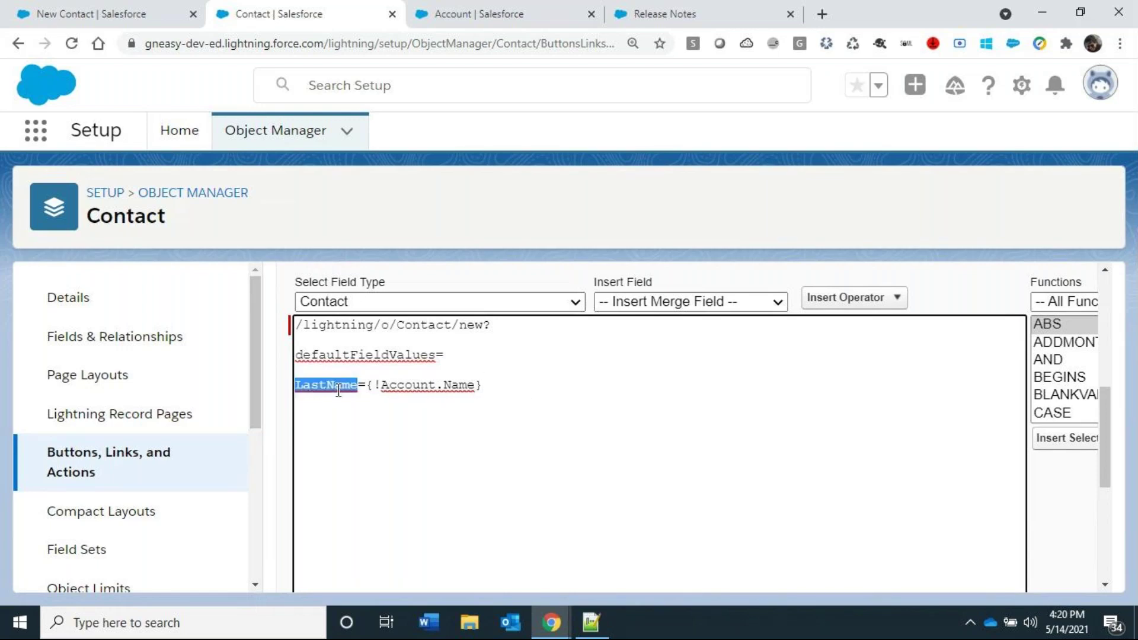
pyautogui.click(538, 388)
pyautogui.press('Return')
# Check the fields on the new contact form, and add the line Phone={!Account.Phone}, to the button's formula.
pyautogui.hotkey('ctrl', 'shift', 'Tab')
pyautogui.moveTo(578, 309); pyautogui.dragTo(620, 307)
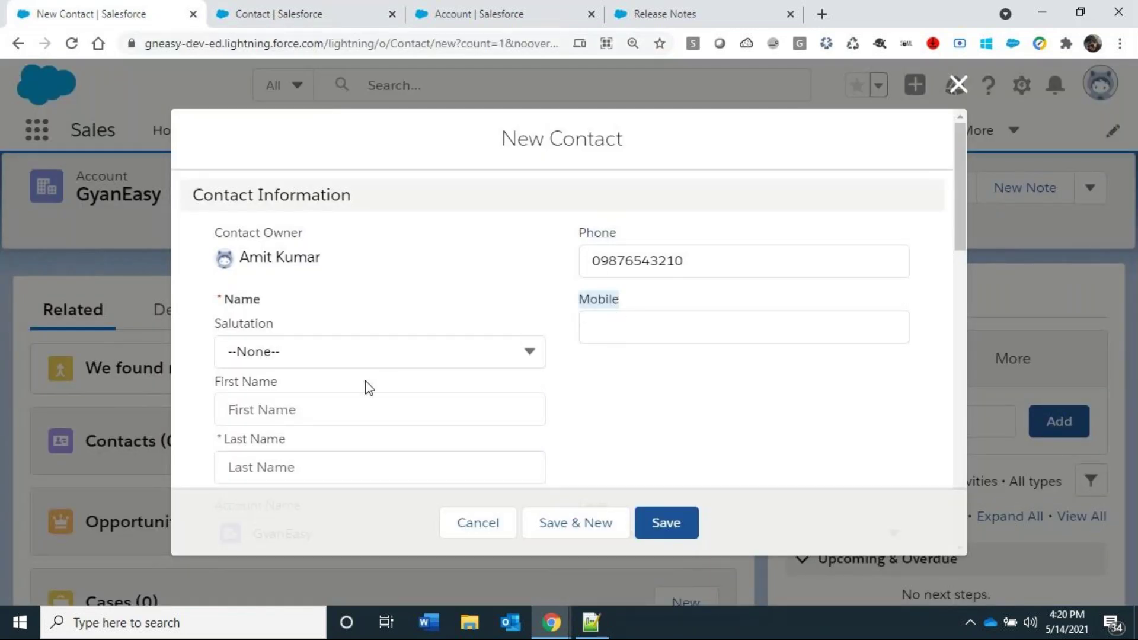
pyautogui.scroll(-1, 365, 382)
pyautogui.scroll(-3, 365, 478)
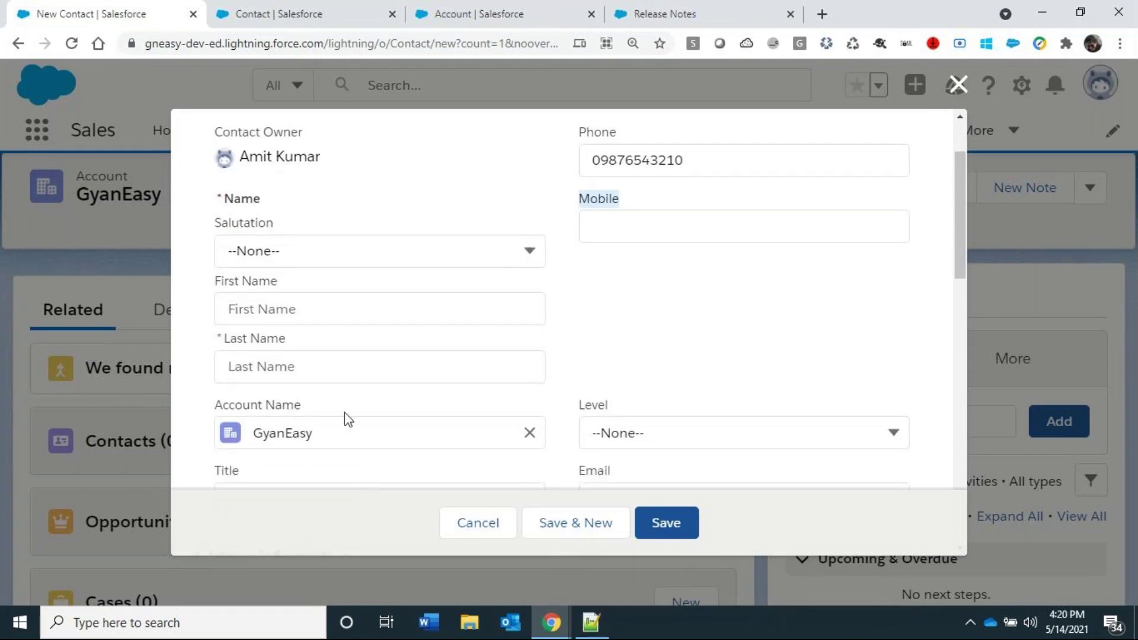
pyautogui.hotkey('ctrl', 'Tab')
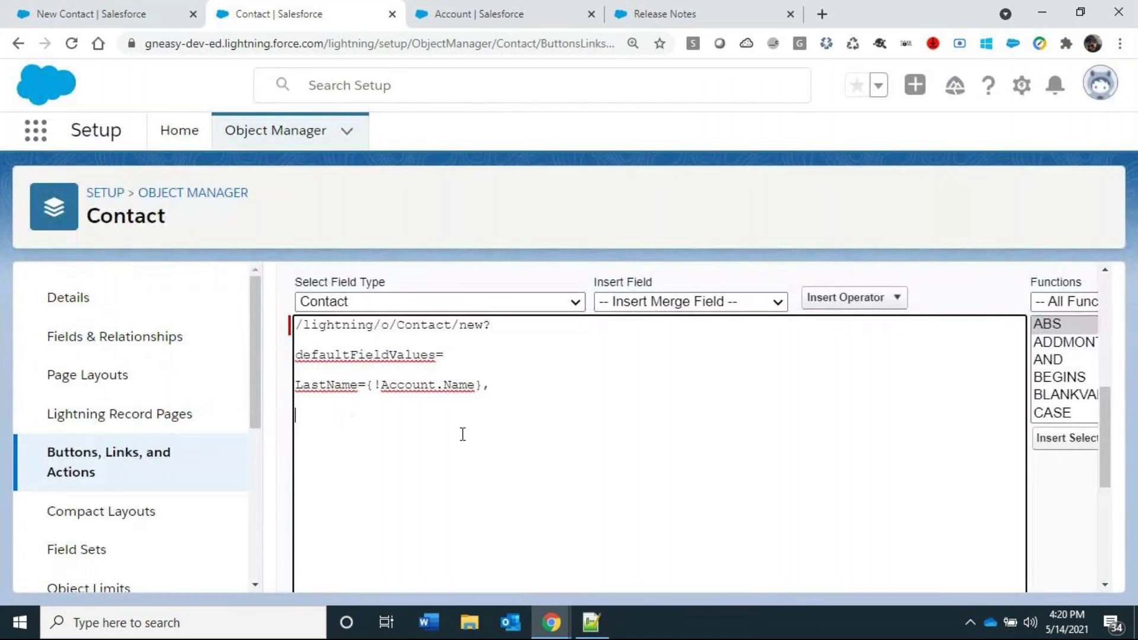
pyautogui.write('Phone={!Account.P')
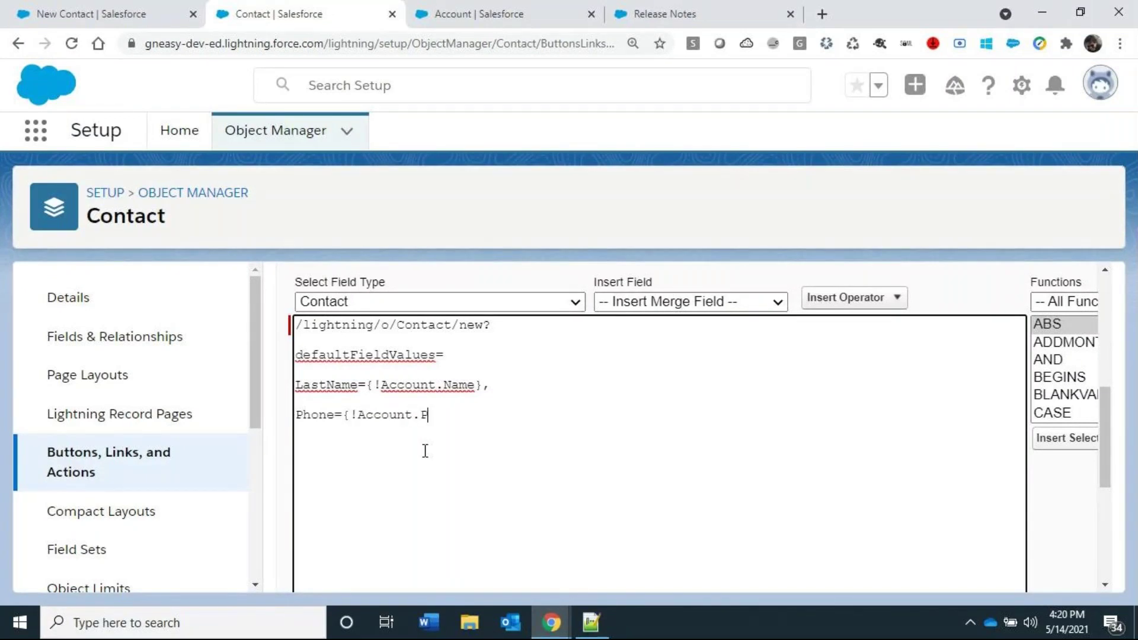
pyautogui.write('hone},')
pyautogui.press('Return')
pyautogui.press('Return')
# Add the line MobilePhone={!Account.Phone}, below the Phone line in the formula.
pyautogui.write('Mobi')
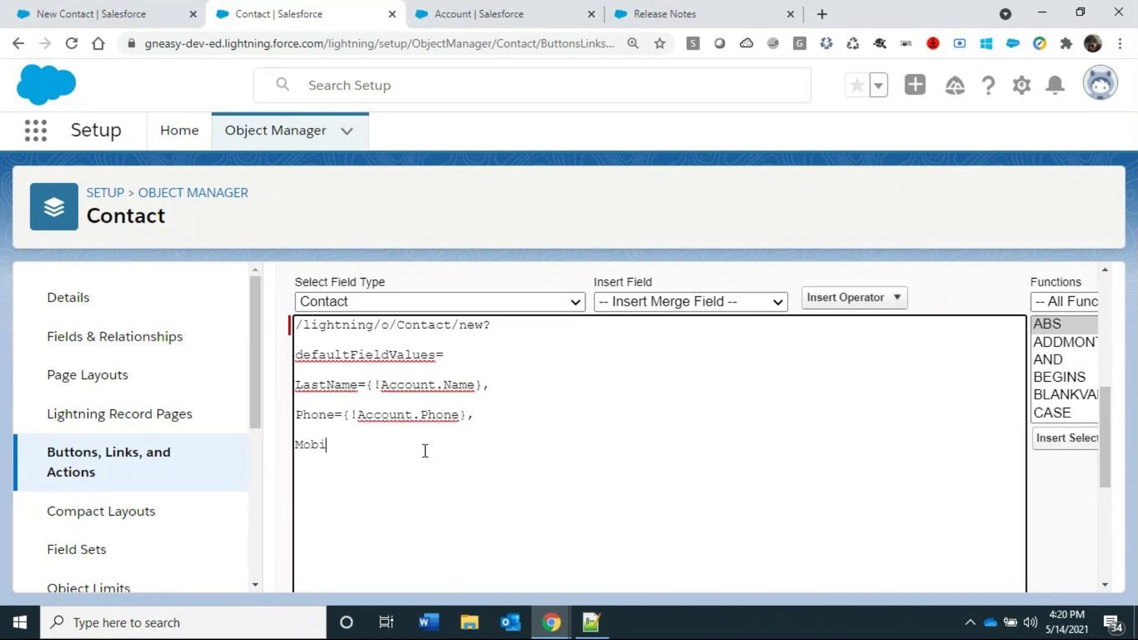
pyautogui.write('lePhone={')
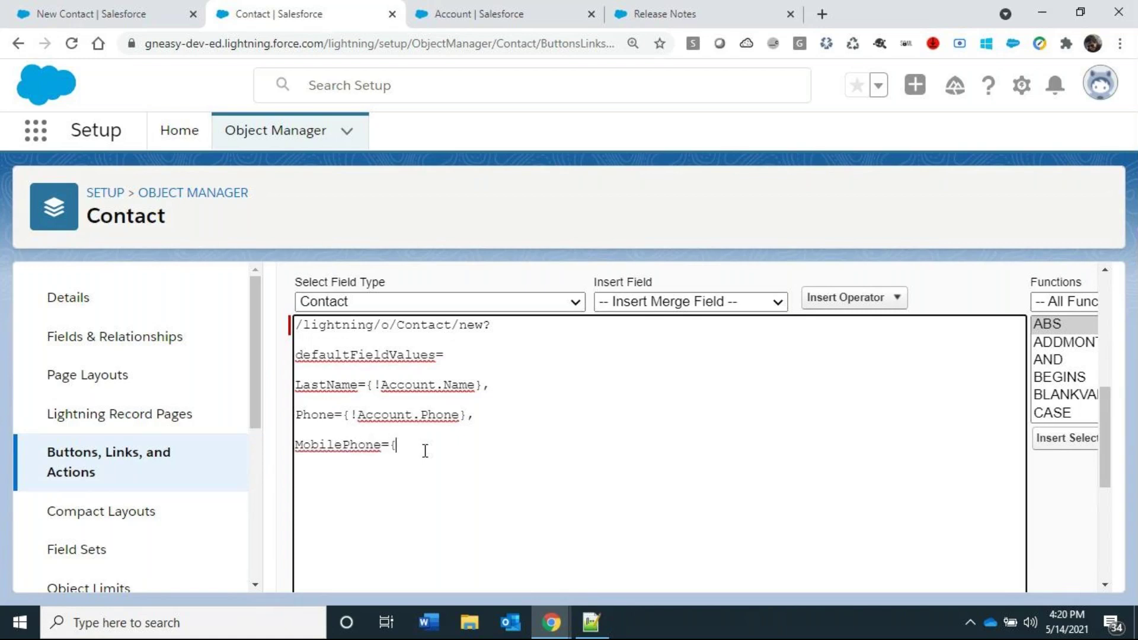
pyautogui.write('!Account.Phone}')
pyautogui.press('Up')
pyautogui.press('Up')
pyautogui.press('Down')
pyautogui.press('Down')
pyautogui.write(',')
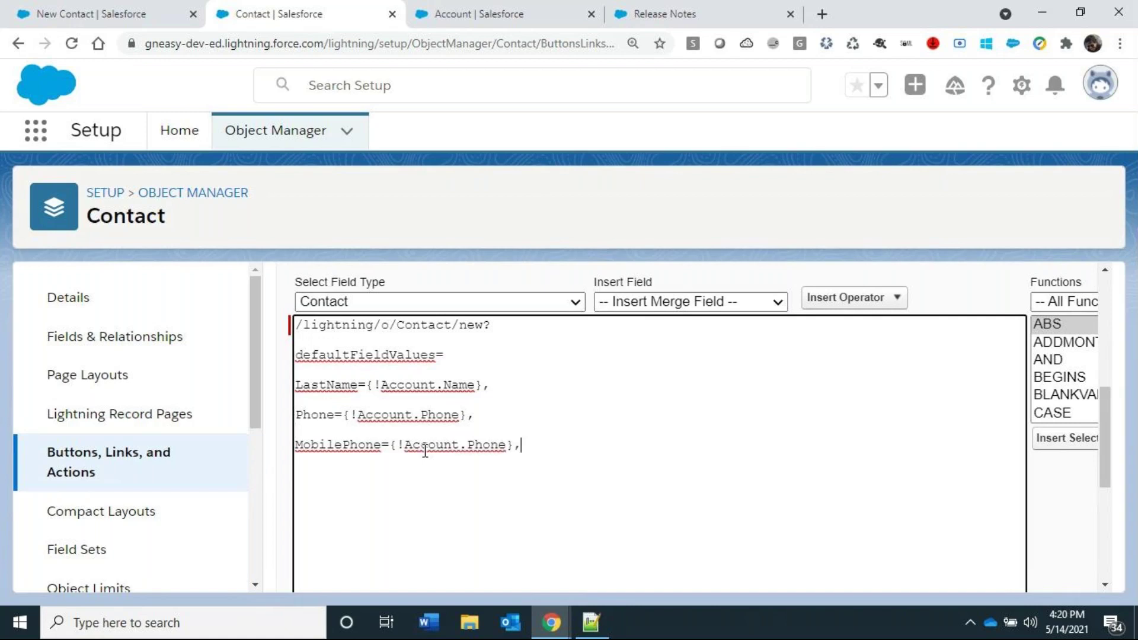
# Add the lines AccountId={!Account.Id}, and Email={!Account.Email__c}, separated by a blank line, below the MobilePhone line.
pyautogui.press('Return')
pyautogui.press('Return')
pyautogui.press('Return')
pyautogui.press('Return')
pyautogui.write('AccountId={')
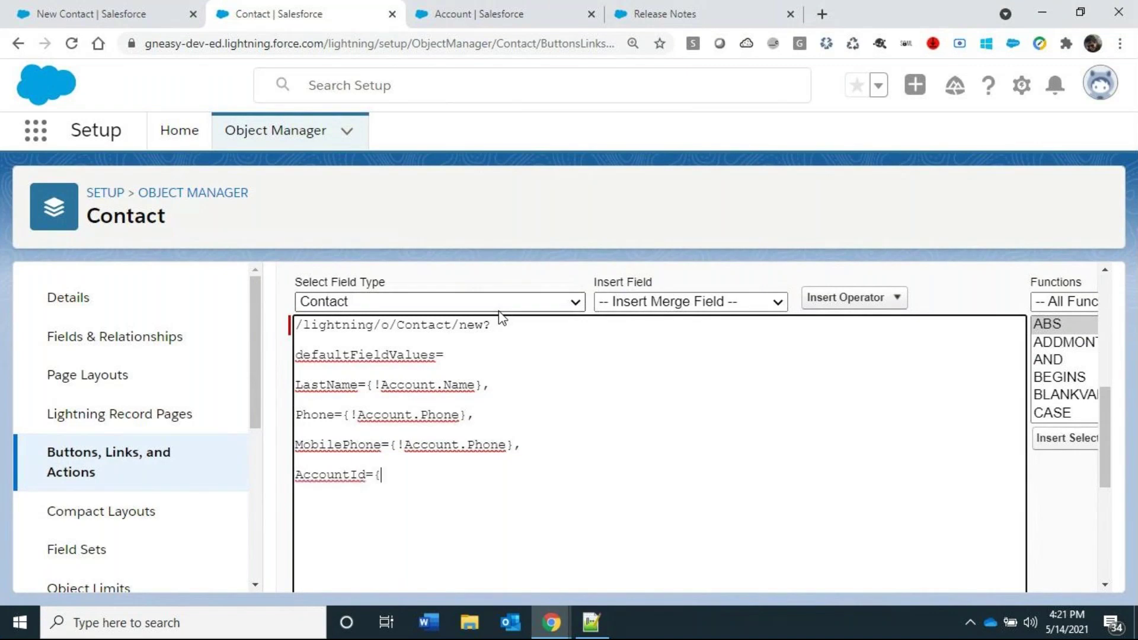
pyautogui.write('!Account.Id},')
pyautogui.press('Return')
pyautogui.write('Email')
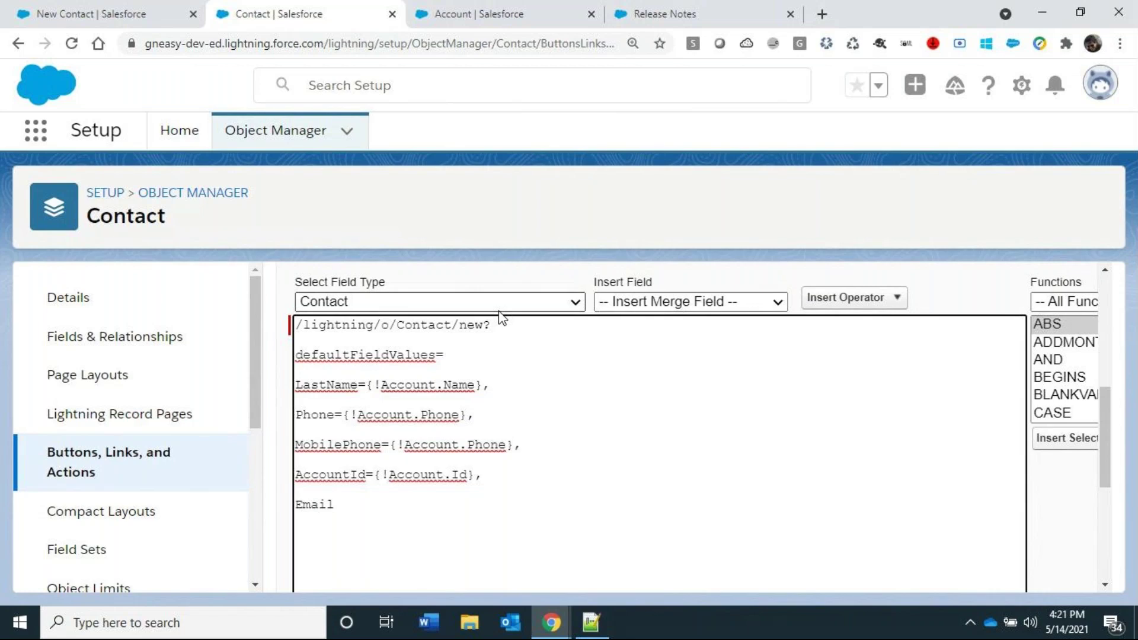
pyautogui.write('={!Account.Email__c')
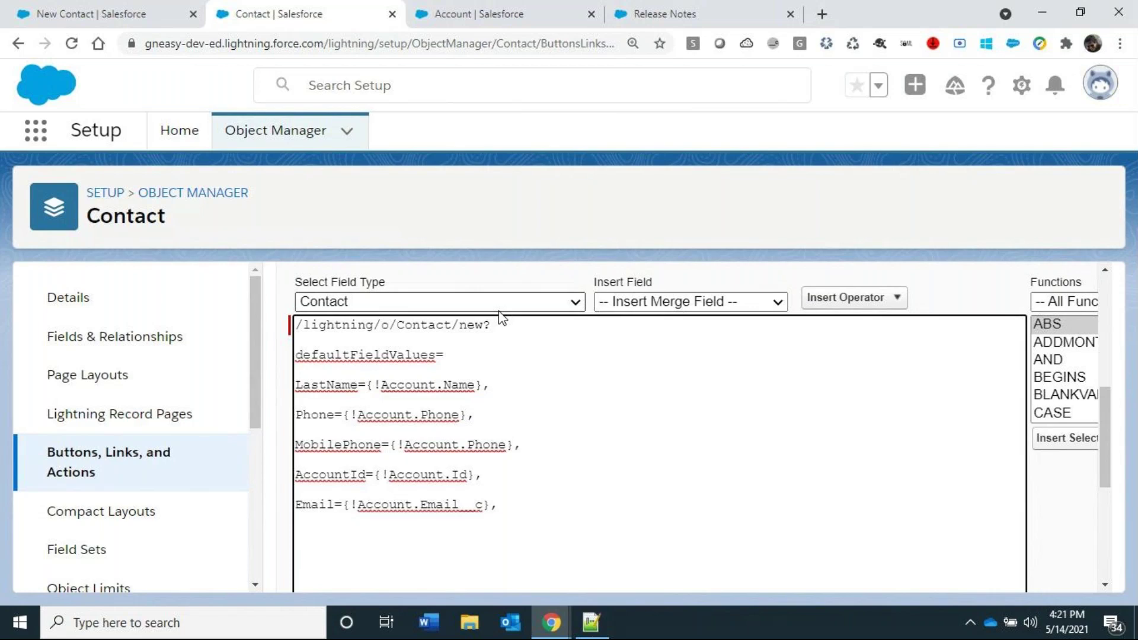
# Look up the Level field on the new contact form and start a new formula line with Level__c={!
pyautogui.hotkey('ctrl', 'shift', 'Tab')
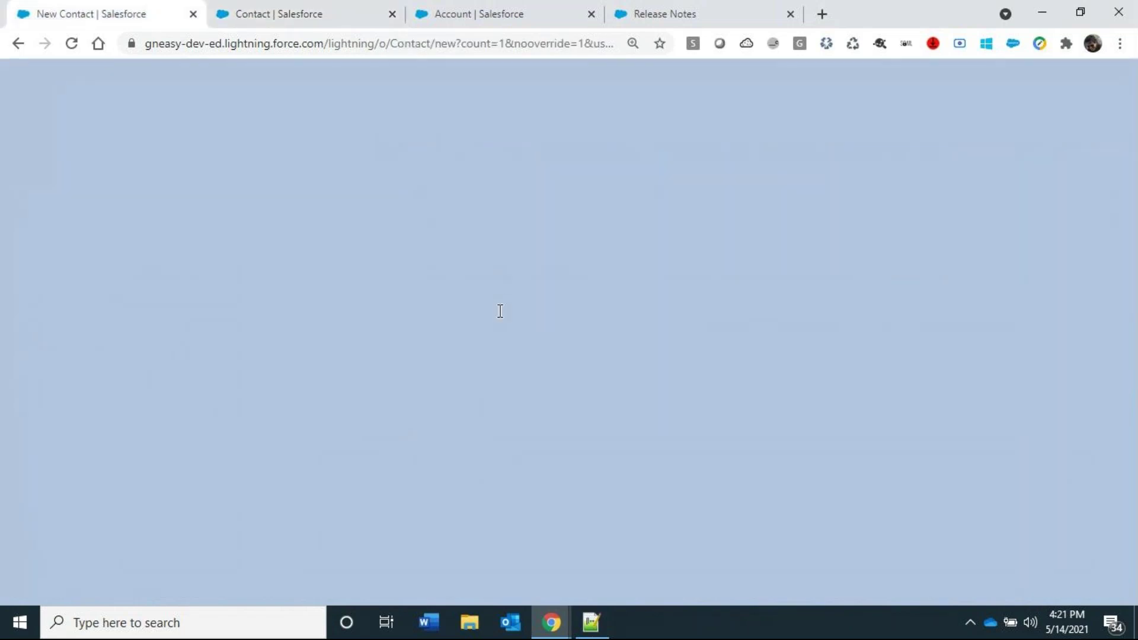
pyautogui.moveTo(574, 394); pyautogui.dragTo(610, 398)
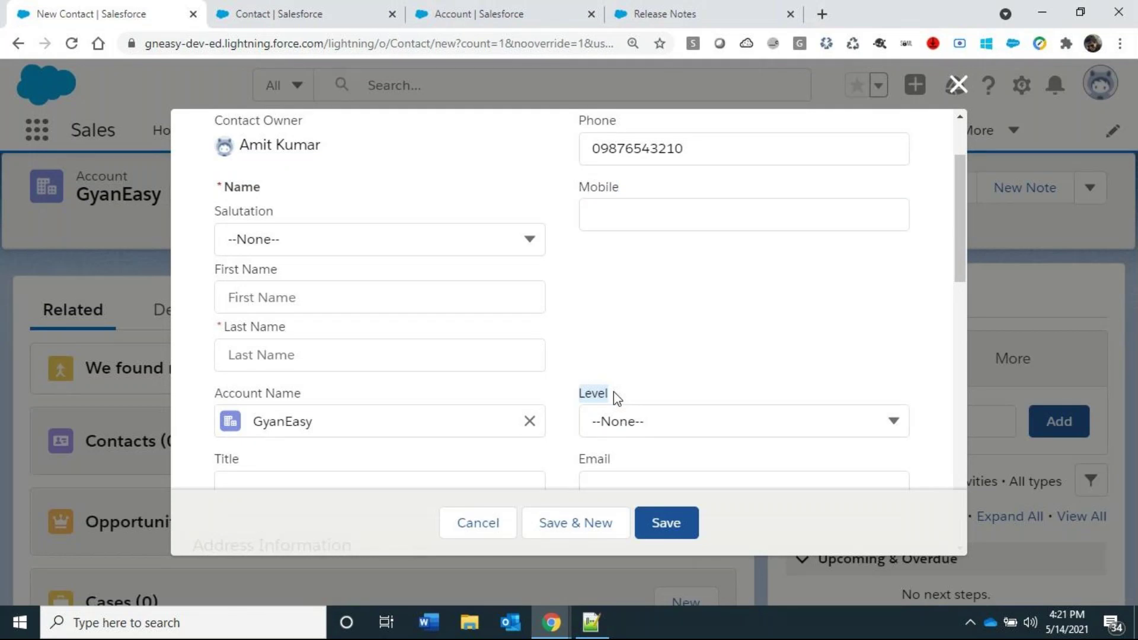
pyautogui.hotkey('ctrl', 'Tab')
pyautogui.write('Leve')
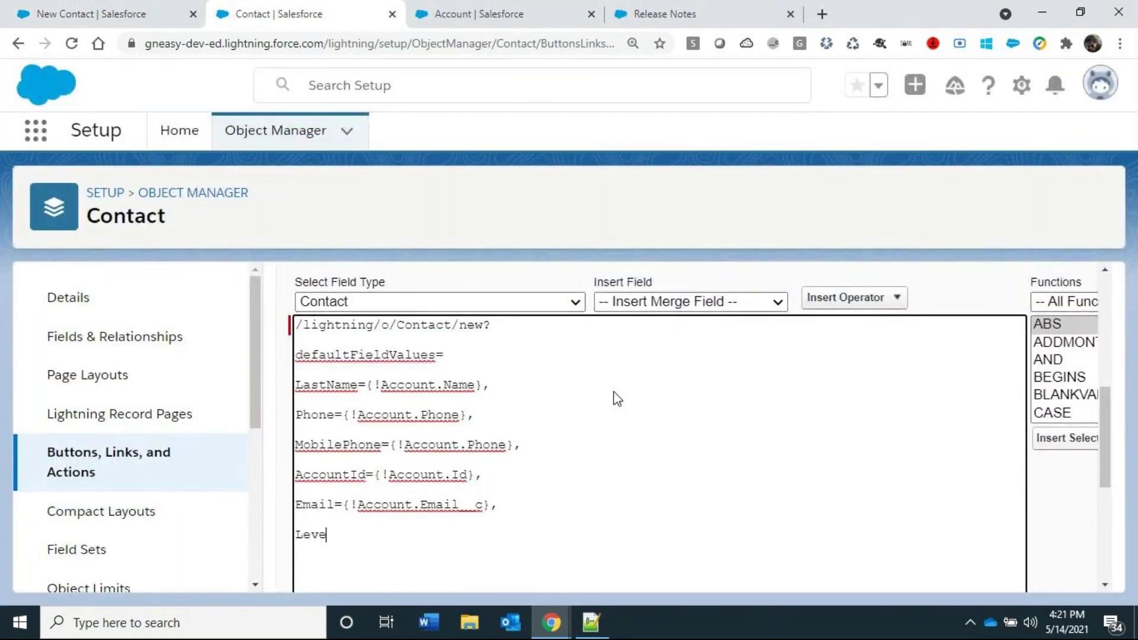
pyautogui.write('l__c={!')
# Check the Level options on the contact form and complete the Level__c line with IF(Account.Contact_Count__c > 0, 'Secondary', 'Primary')},.
pyautogui.hotkey('ctrl', 'shift', 'Tab')
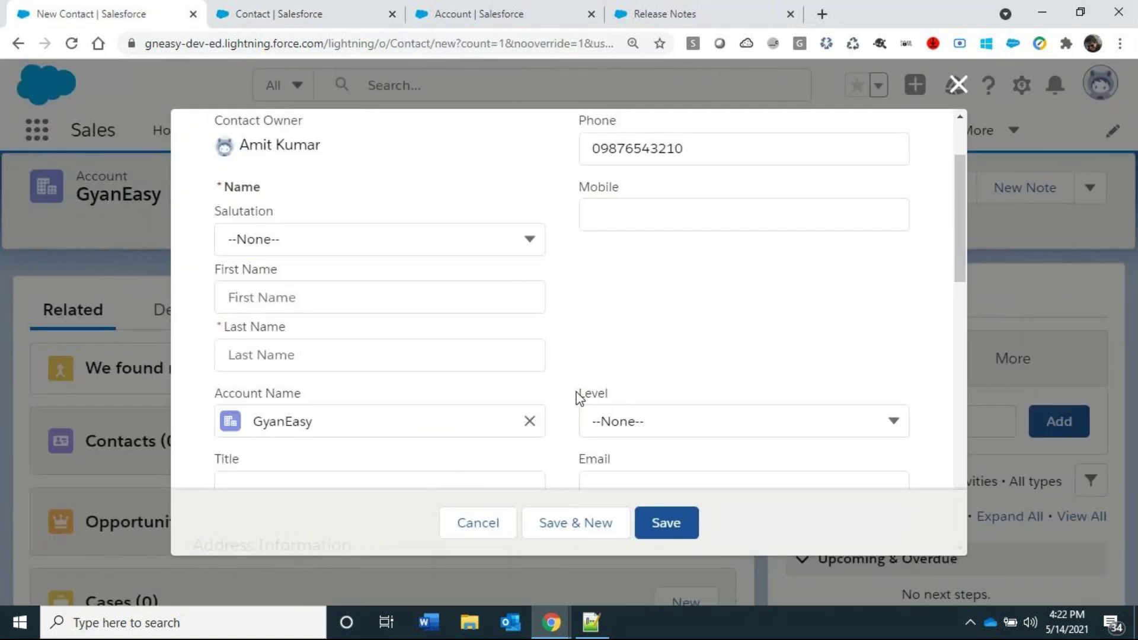
pyautogui.click(644, 428)
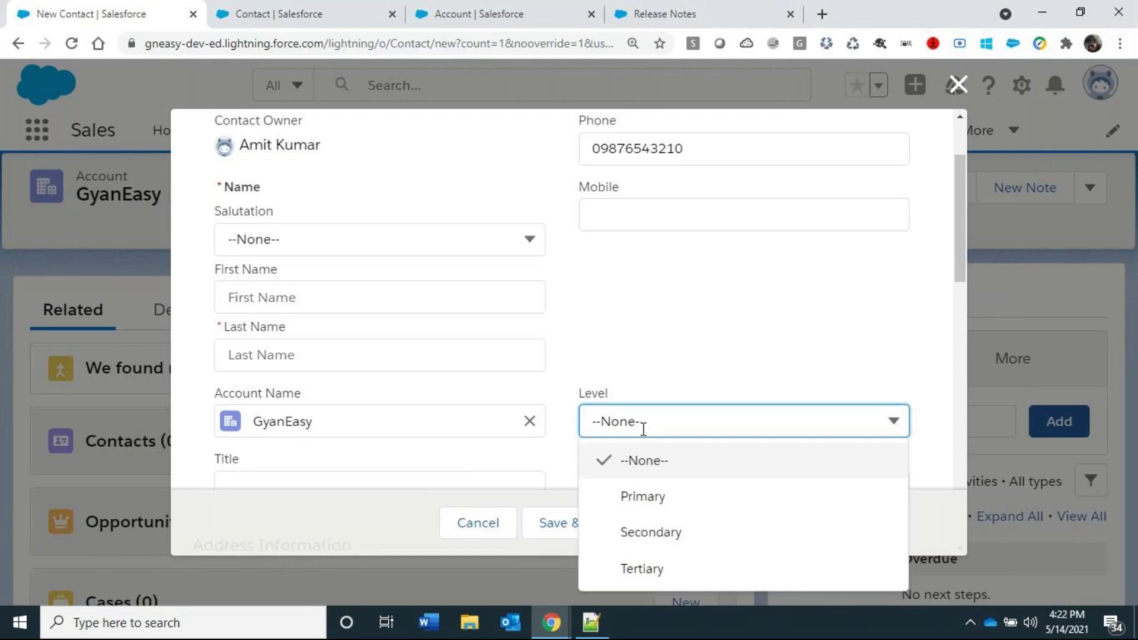
pyautogui.click(683, 320)
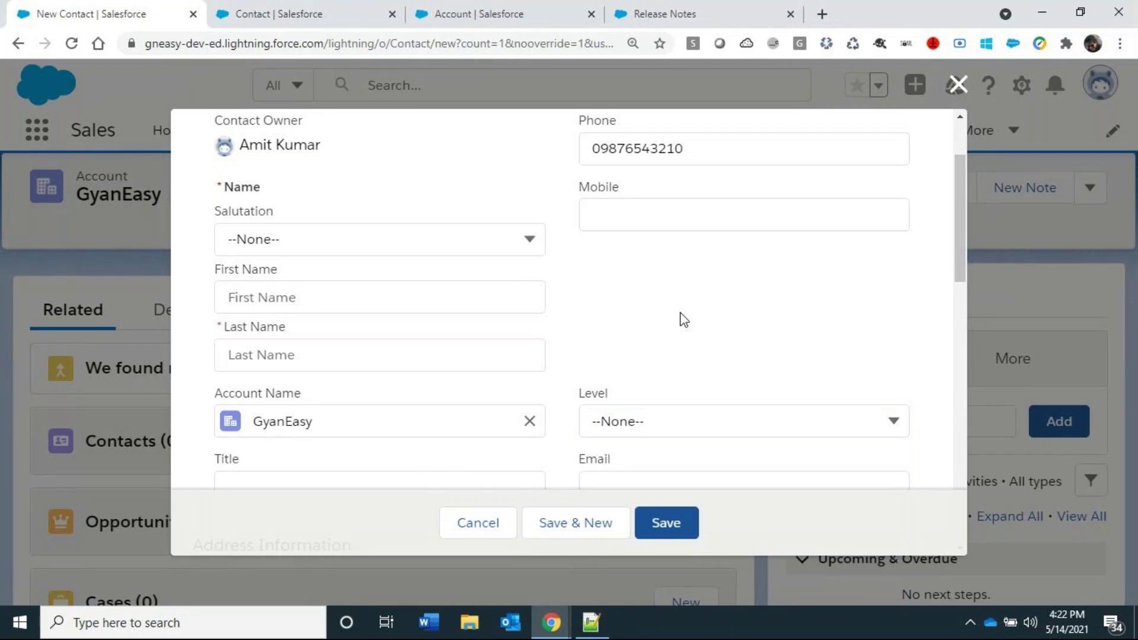
pyautogui.hotkey('ctrl', 'Tab')
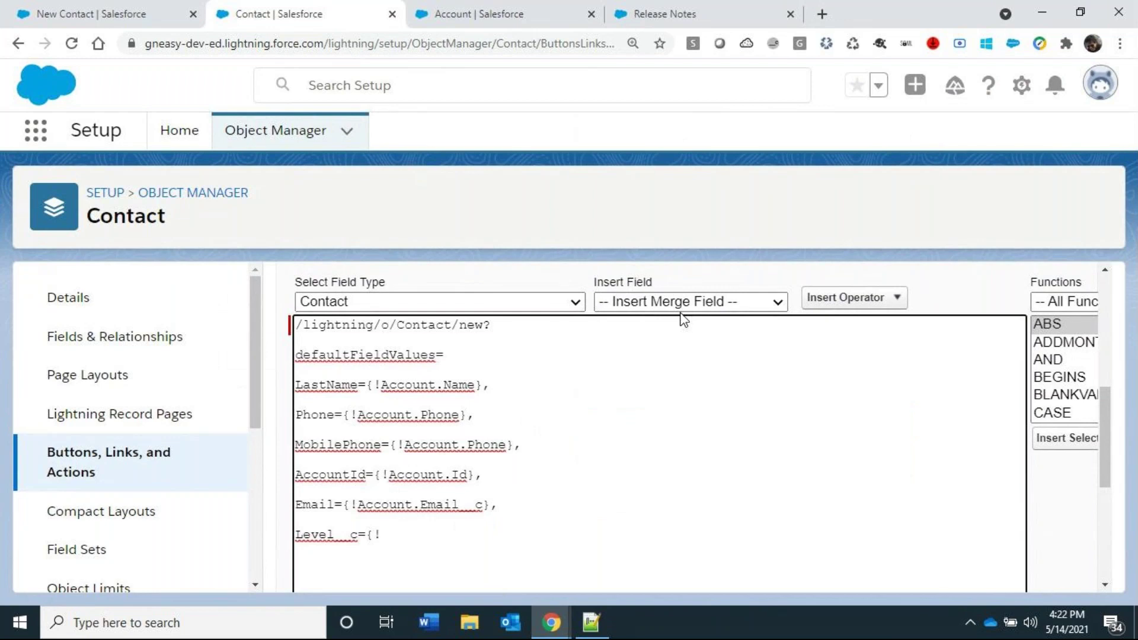
pyautogui.write('IF(Account.Contac')
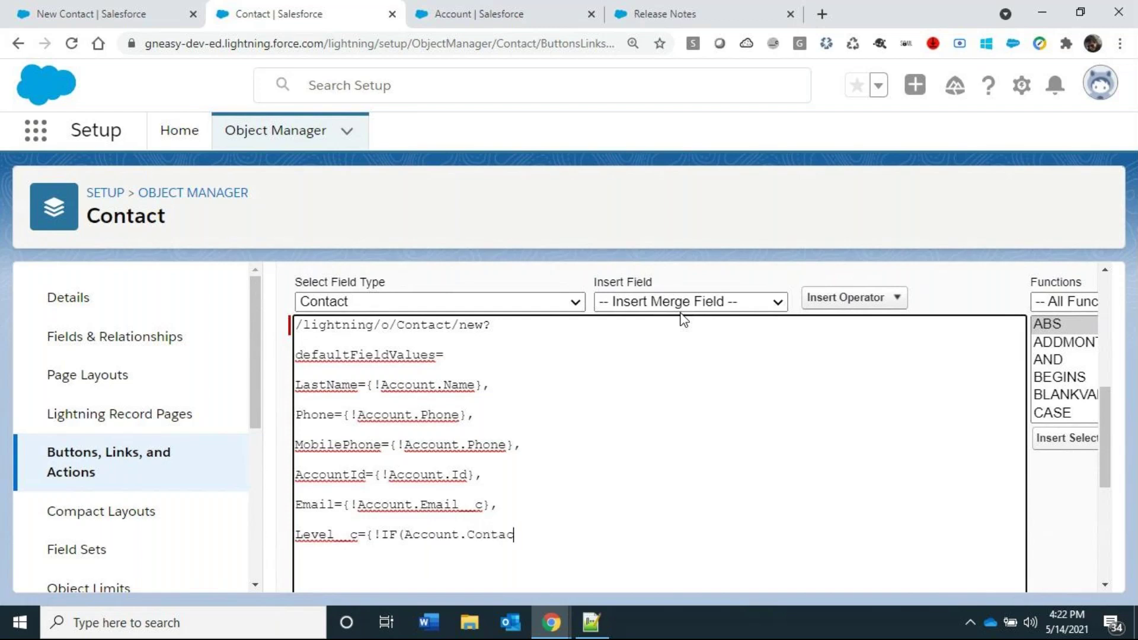
pyautogui.write('t_Count__c >')
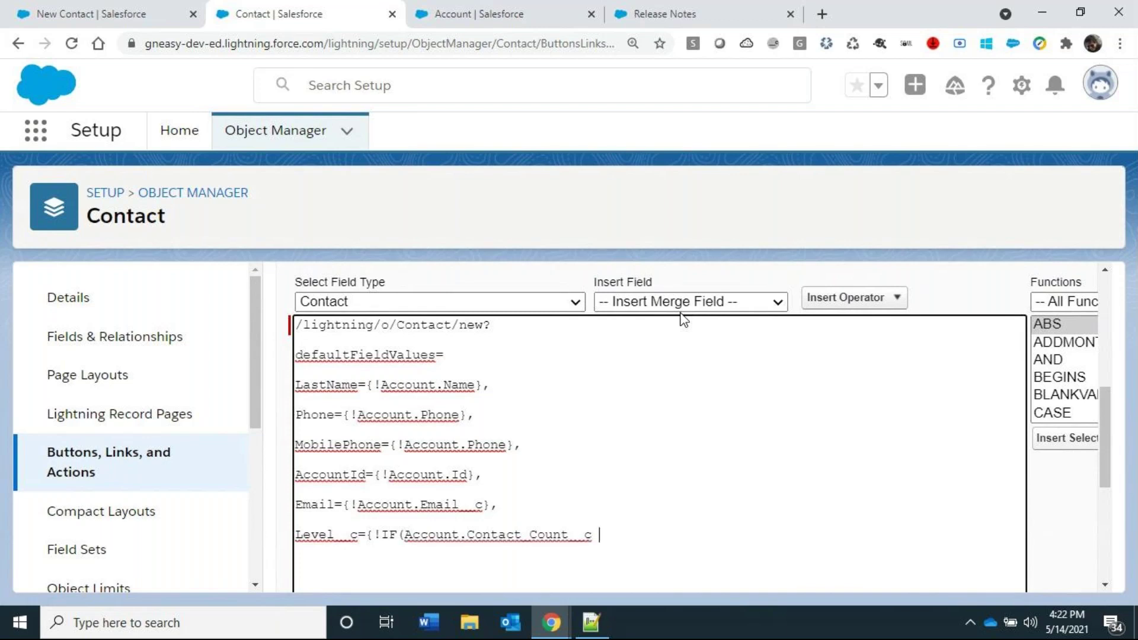
pyautogui.write(" 0, 'Secondary', 'Primary'")
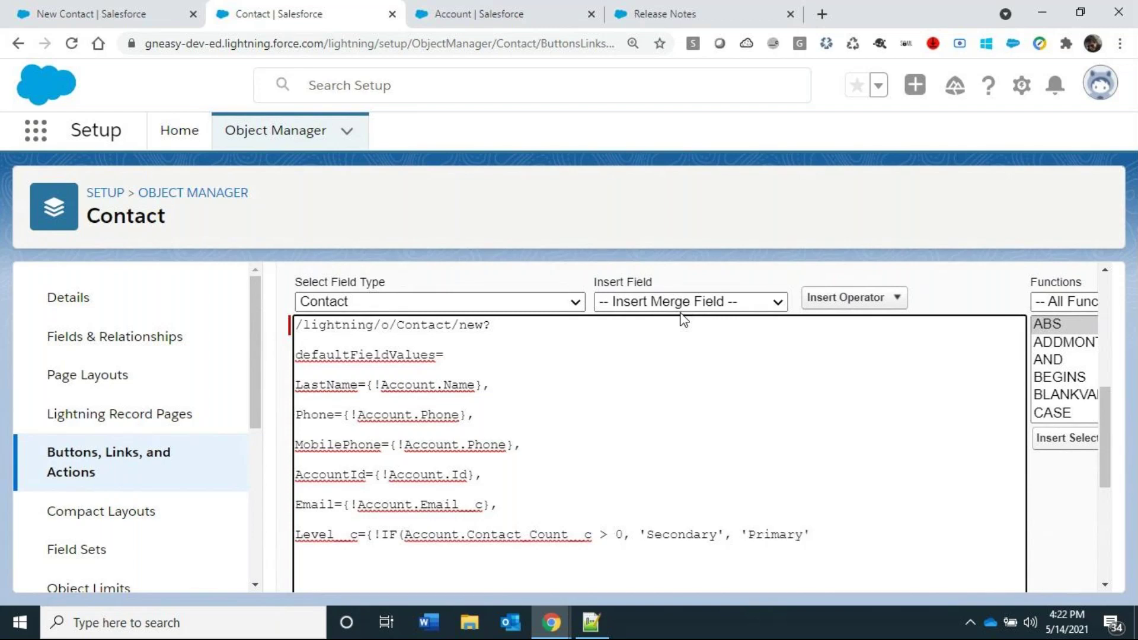
pyautogui.write(')},')
pyautogui.press('Return')
# Add MailingStreet, MailingCity, MailingState, MailingPostalCode and MailingCountry lines, each filled from the matching account Billing field, such as {!Account.BillingStreet}.
pyautogui.scroll(-2, 683, 319)
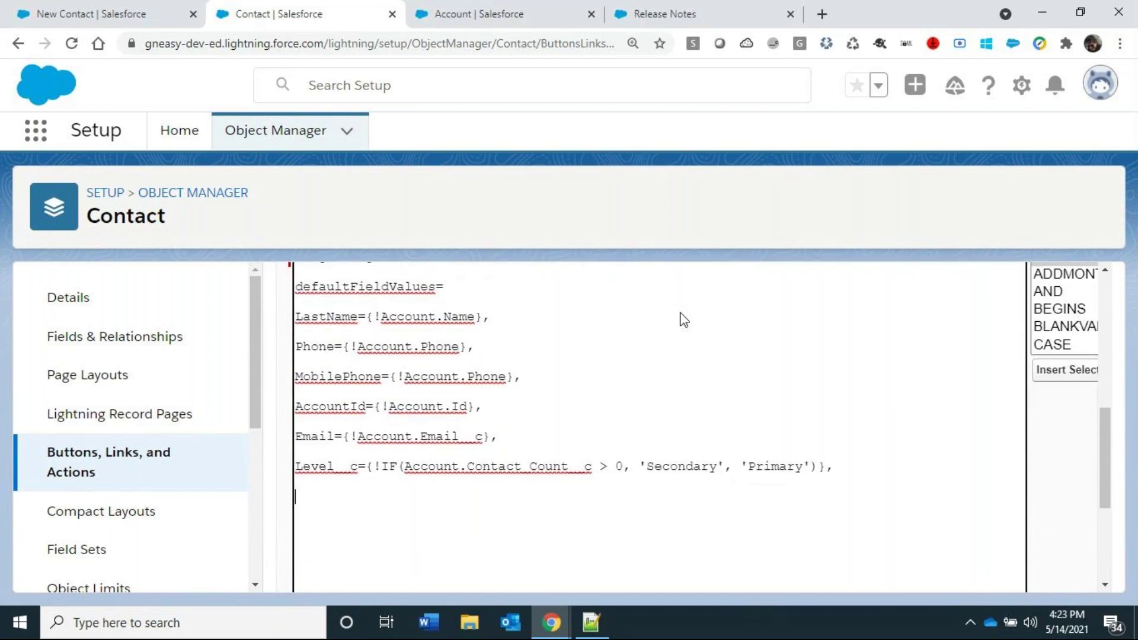
pyautogui.scroll(-2, 683, 319)
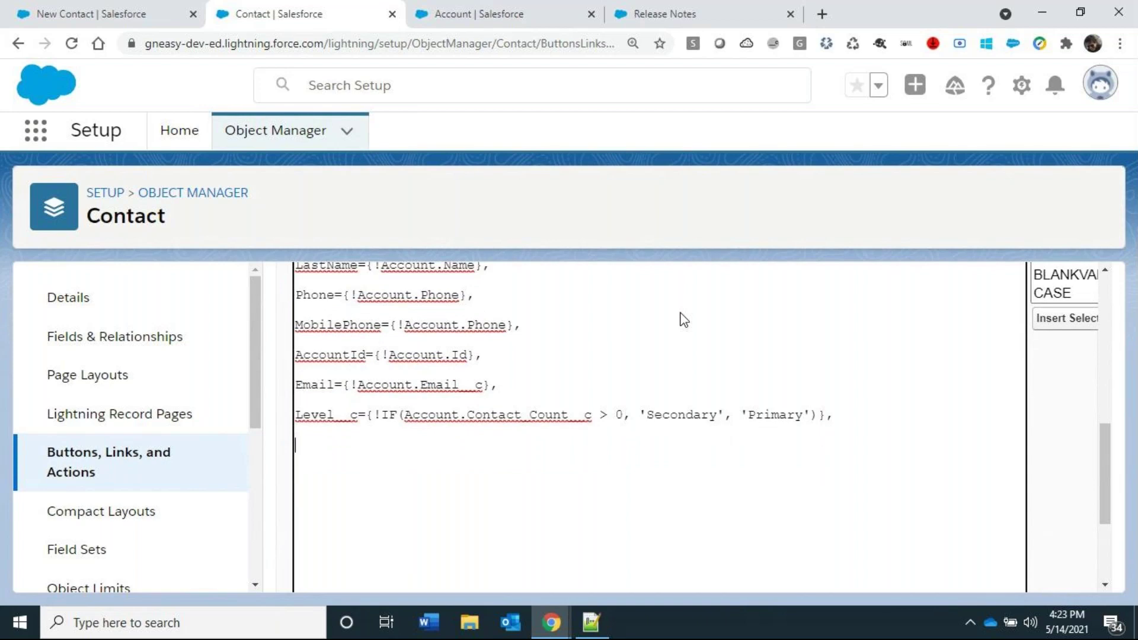
pyautogui.write('MailingStreet={!Account.BillingStreet}, MailingCity={!Account.BillingCity}, MailingState={!Account.BillingState}, MailingPostalCode={!Account.BillingPostalCode}, MailingCountry={!Account.BillingCountry}')
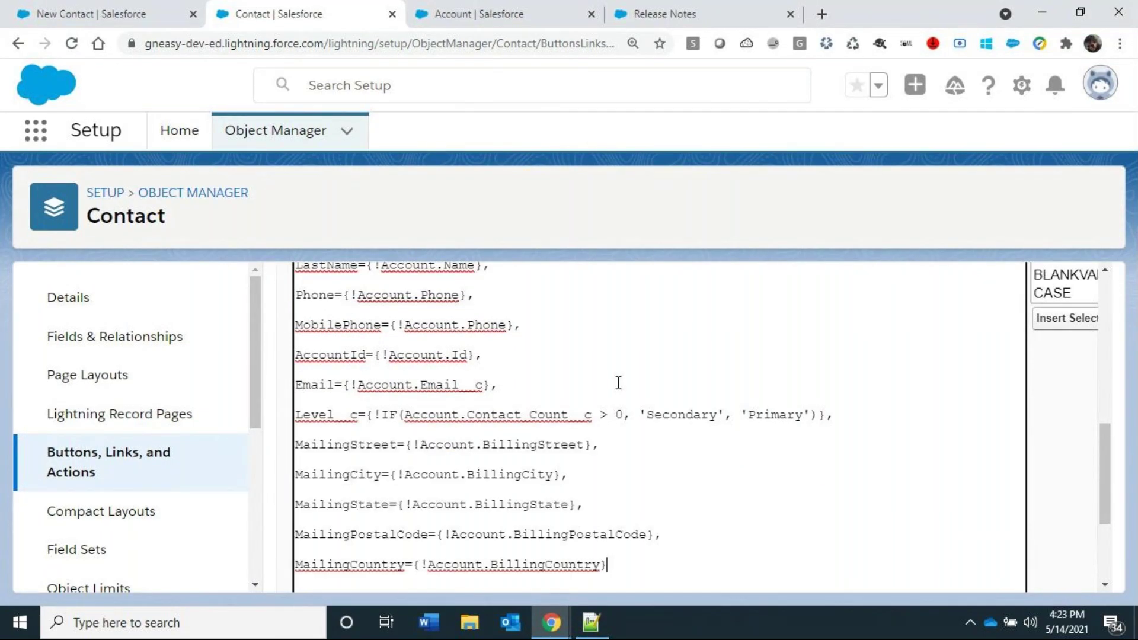
pyautogui.scroll(-1, 583, 477)
pyautogui.click(702, 468)
pyautogui.click(684, 435)
# Remove the trailing space after the LastName line's comma and check the ends of the remaining formula lines for extra spaces.
pyautogui.scroll(2, 684, 434)
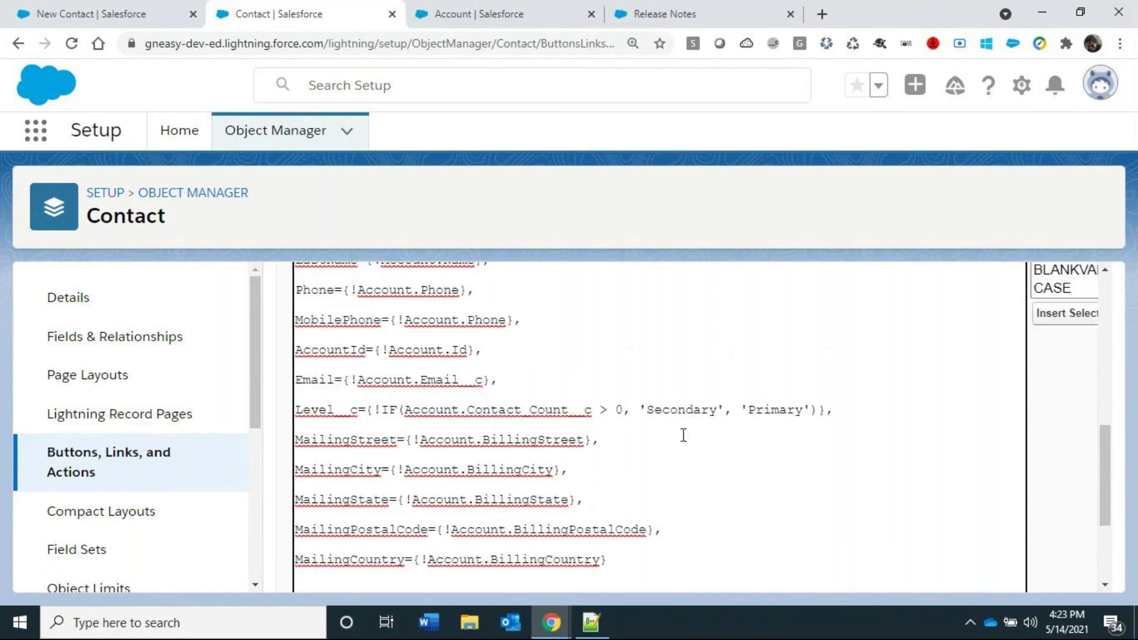
pyautogui.scroll(1, 683, 435)
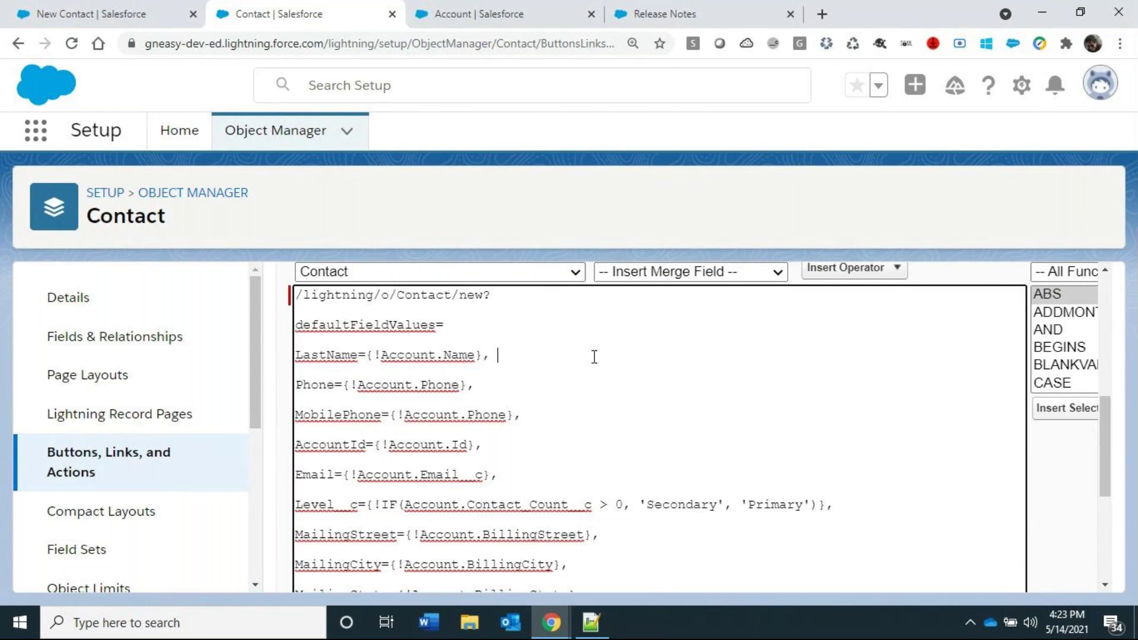
pyautogui.press('BackSpace')
pyautogui.click(559, 392)
pyautogui.press('Down')
pyautogui.press('Down')
pyautogui.press('Down')
pyautogui.press('Down')
pyautogui.press('Down')
pyautogui.press('Down')
pyautogui.click(890, 509)
pyautogui.scroll(-3, 798, 460)
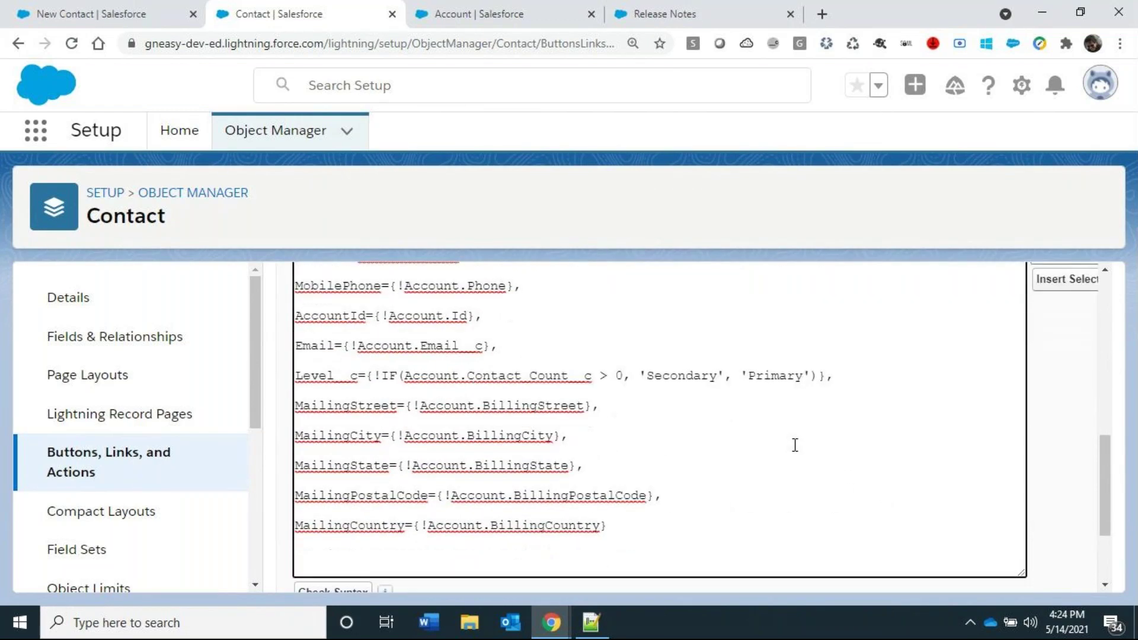
pyautogui.click(765, 406)
# Quick-save the Create Contact button and check the syntax result below its formula.
pyautogui.scroll(10, 765, 407)
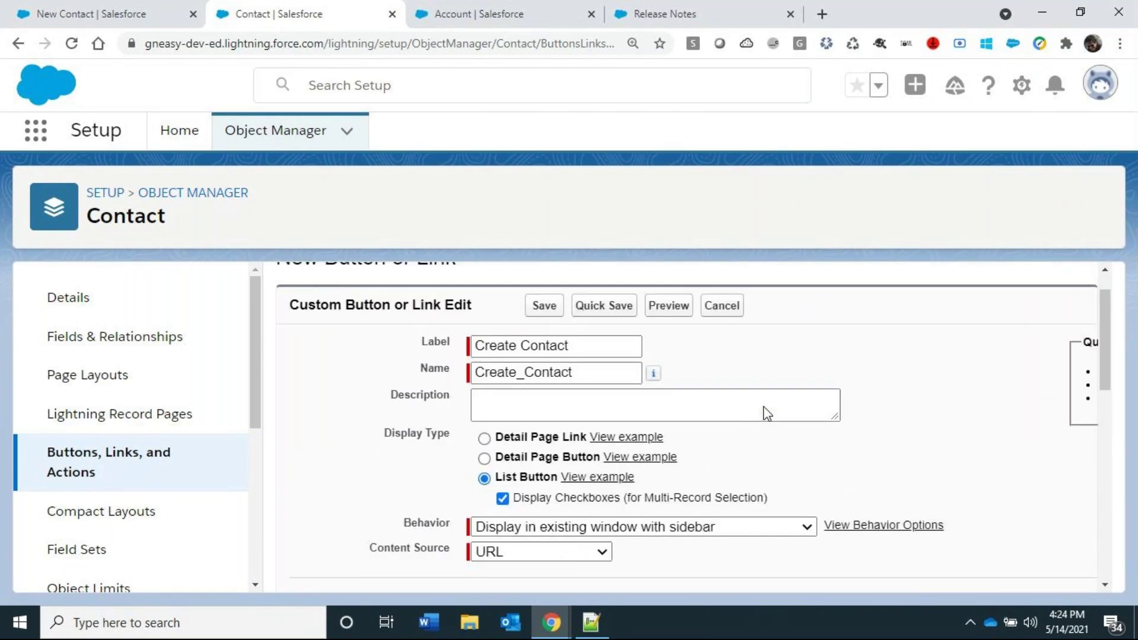
pyautogui.scroll(1, 763, 406)
pyautogui.click(605, 349)
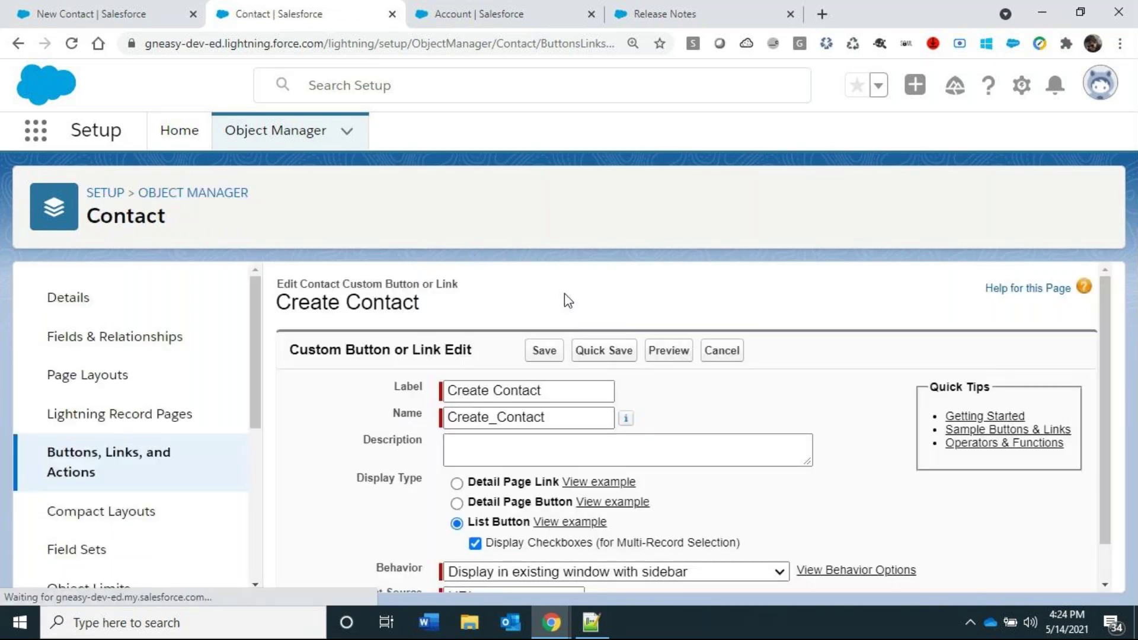
pyautogui.scroll(-10, 527, 376)
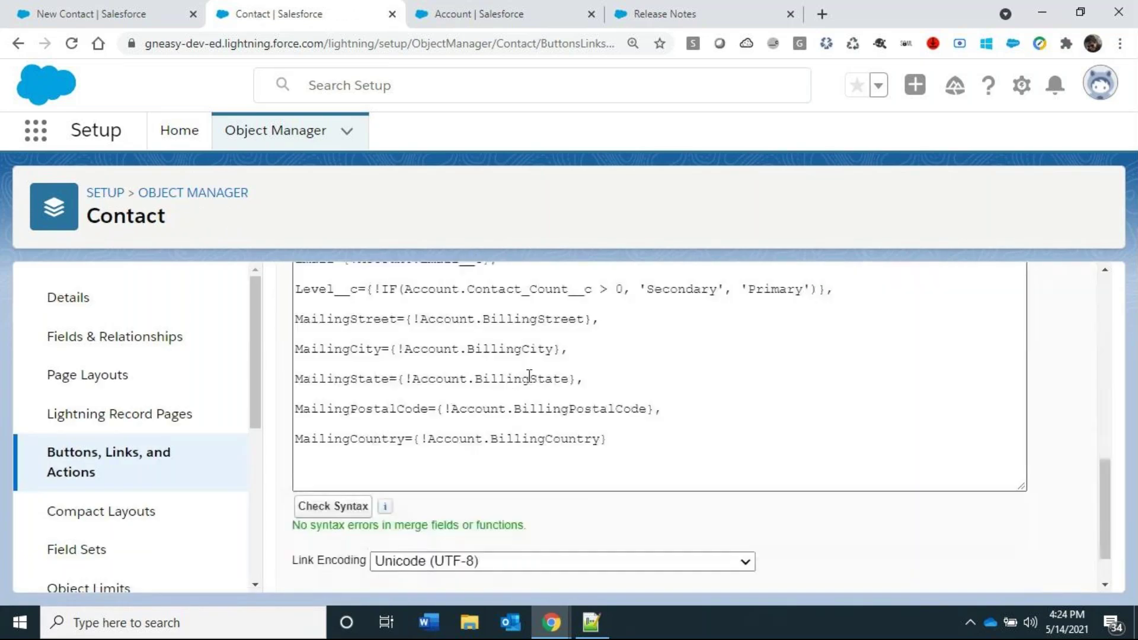
pyautogui.scroll(-1, 529, 376)
# Open the Account object's Account Layout for editing and show its related lists.
pyautogui.hotkey('ctrl', 'Tab')
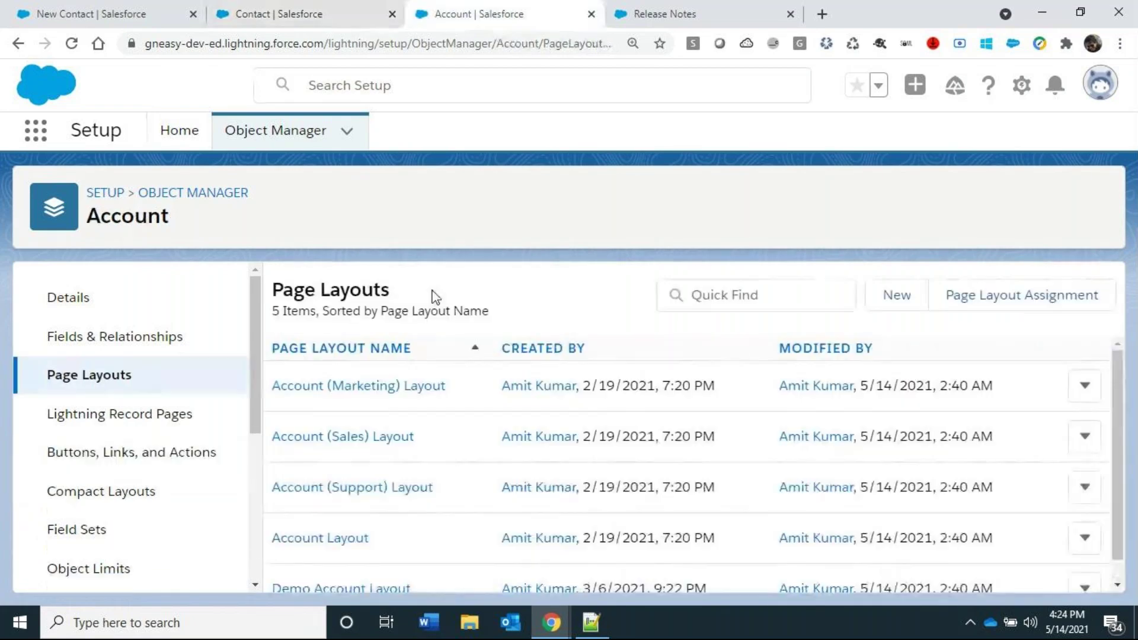
pyautogui.click(323, 540)
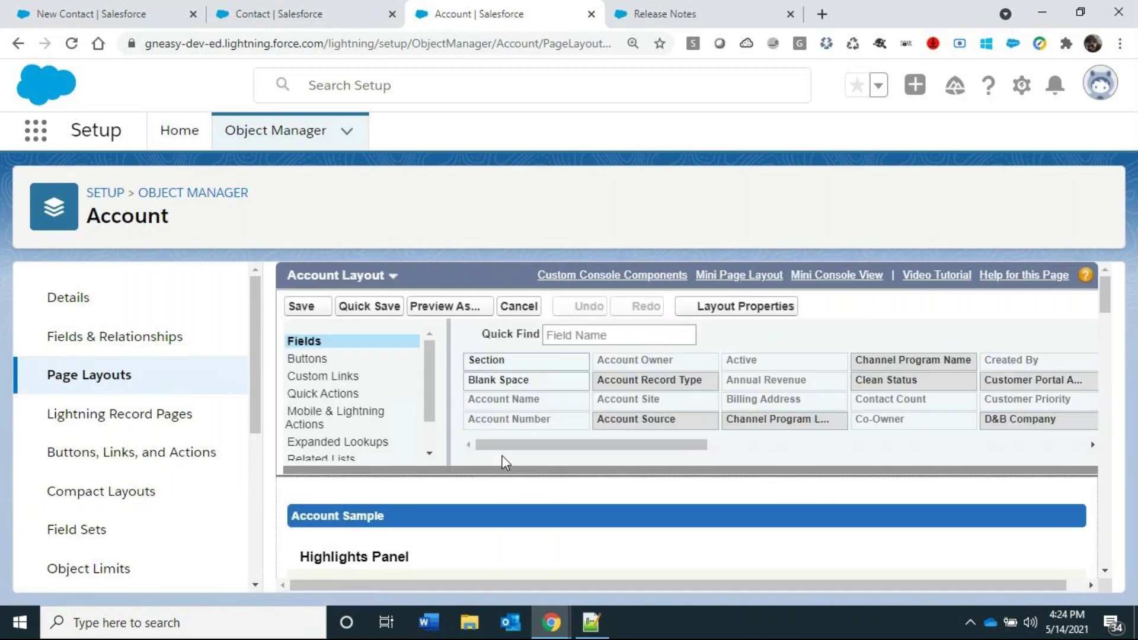
pyautogui.scroll(-5, 503, 461)
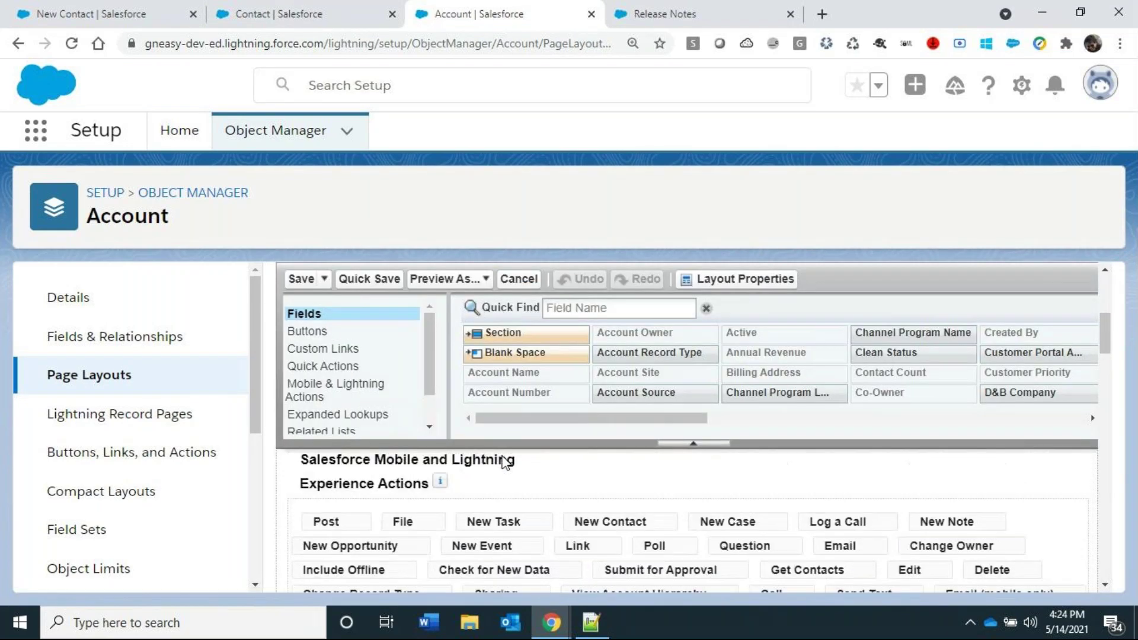
pyautogui.click(330, 431)
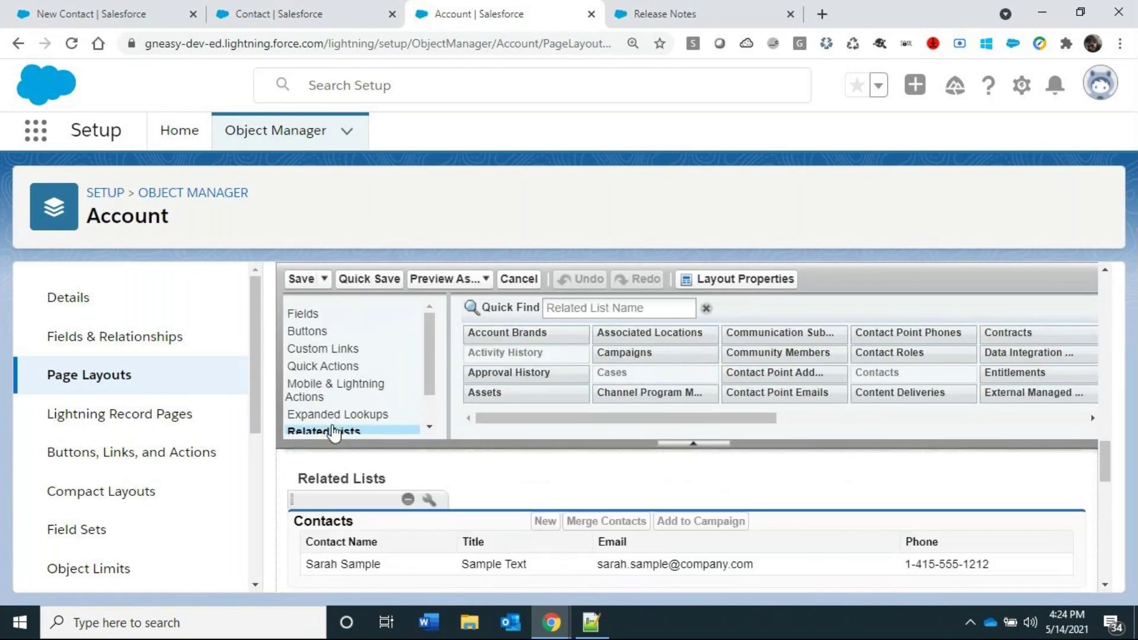
# Add the Create Contact custom button to the Contacts related list and save the Account Layout.
pyautogui.click(429, 500)
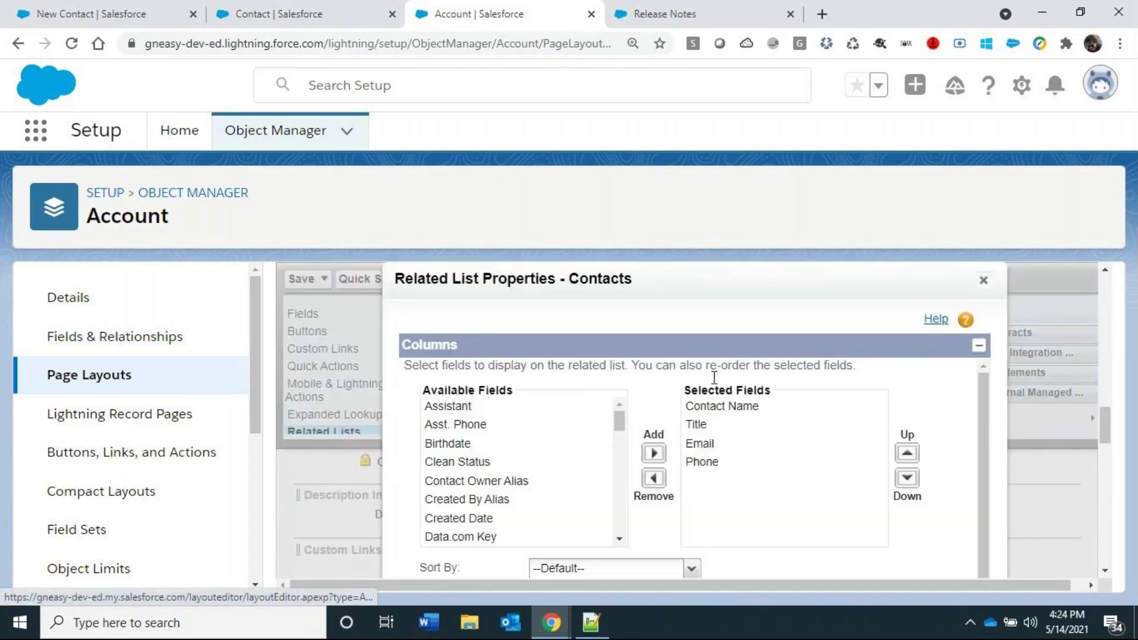
pyautogui.click(736, 355)
pyautogui.click(692, 371)
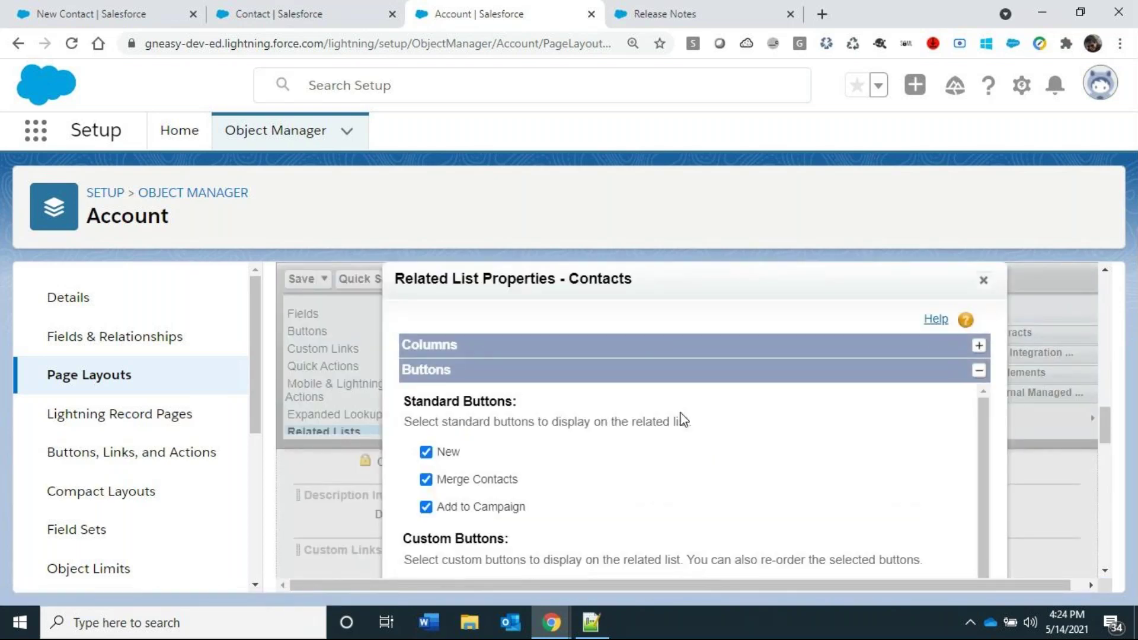
pyautogui.scroll(-1, 578, 559)
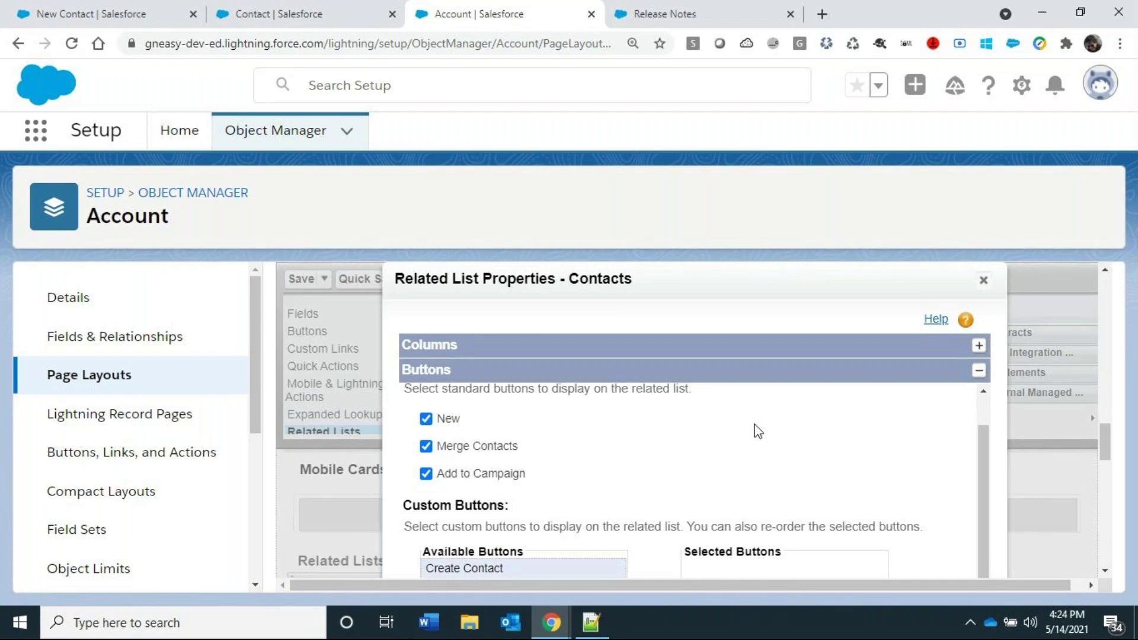
pyautogui.hotkey('ctrl', '-')
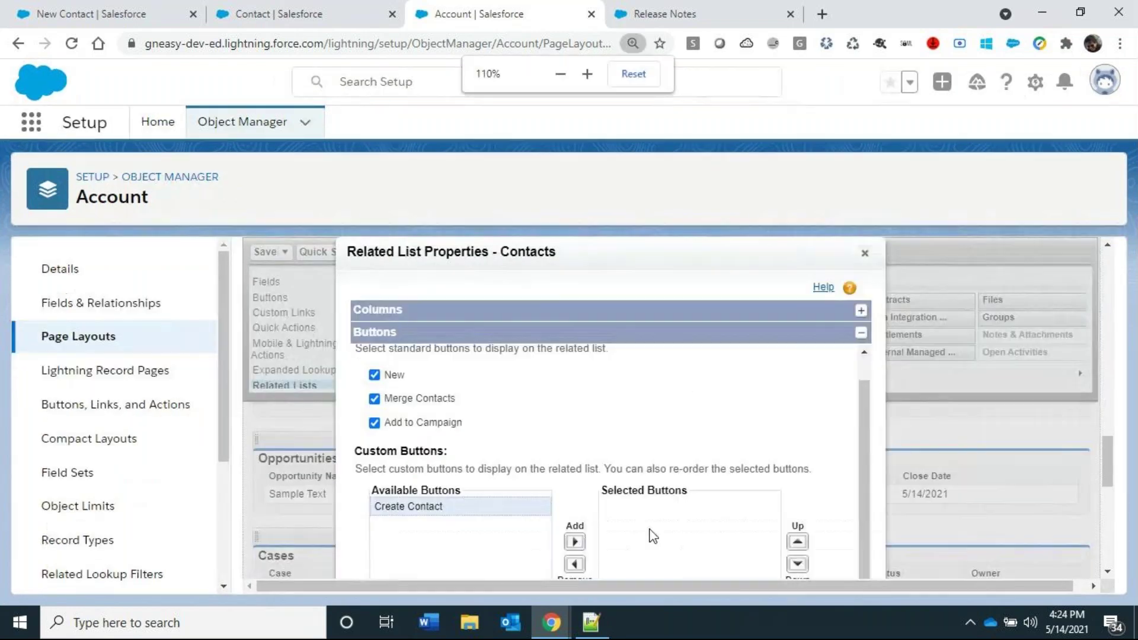
pyautogui.click(575, 541)
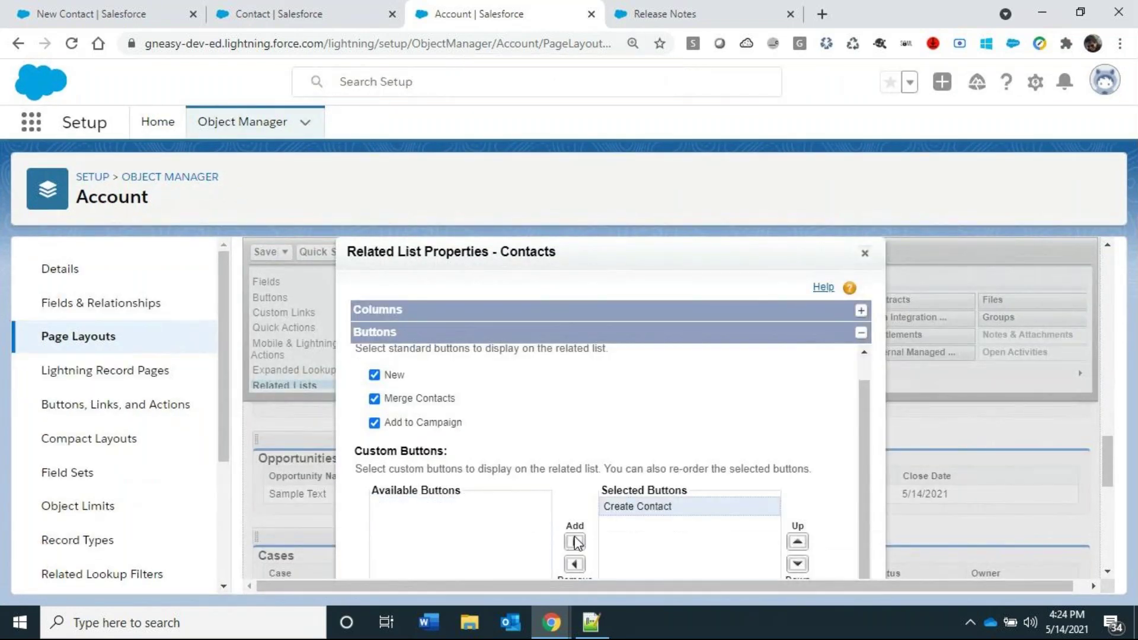
pyautogui.press('Return')
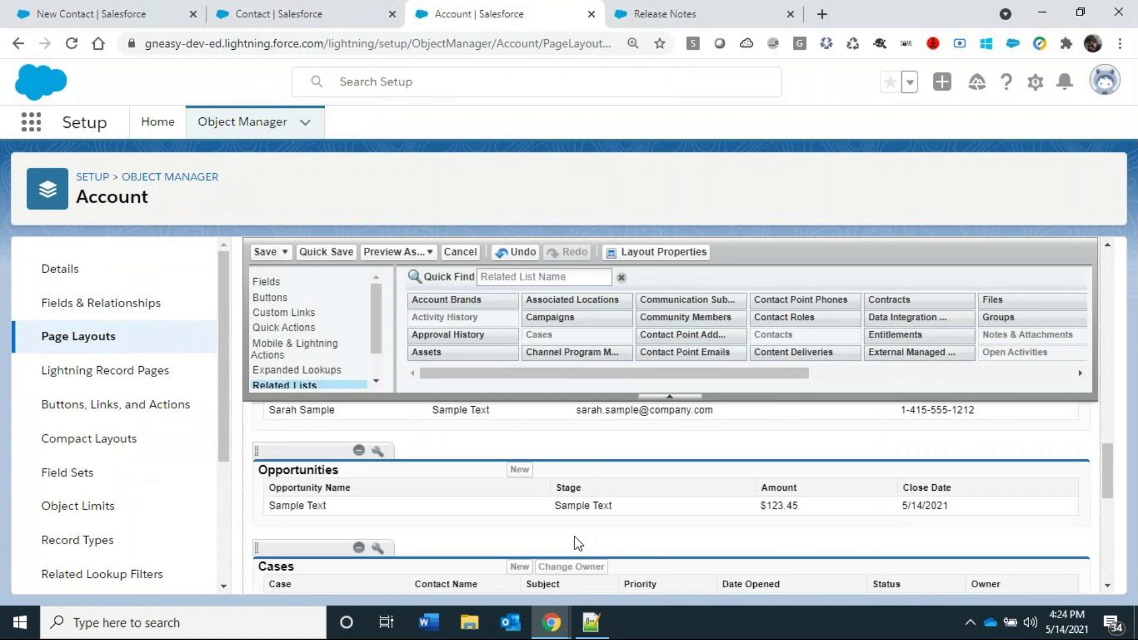
pyautogui.click(267, 252)
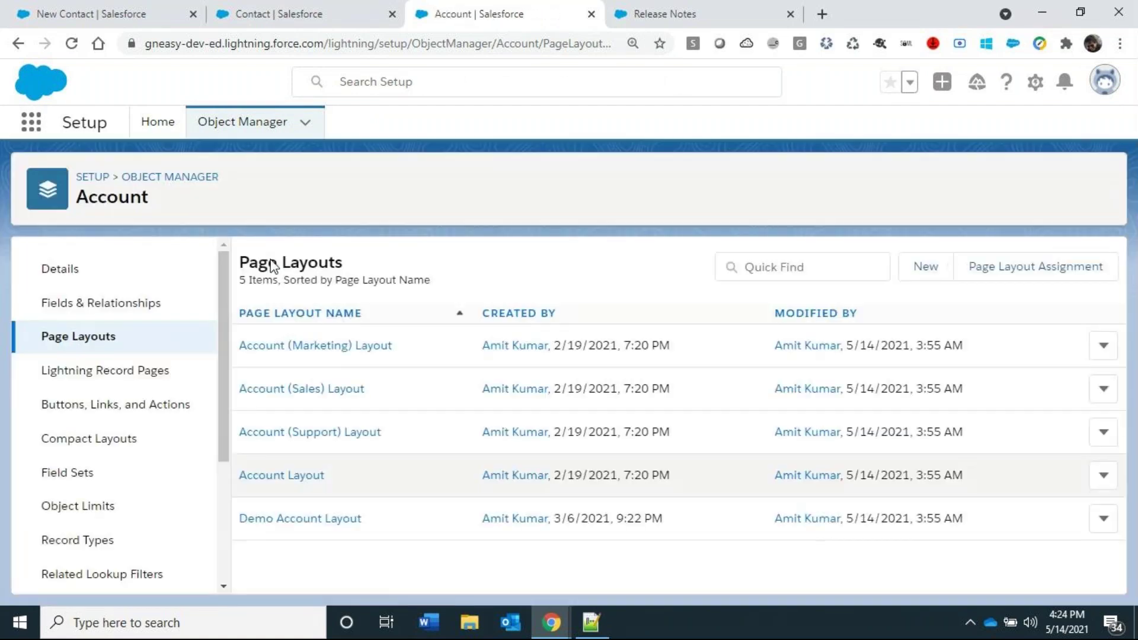
# Reload the GyanEasy account record in place of the old contact form and start a contact with its Create Contact button.
pyautogui.click(107, 13)
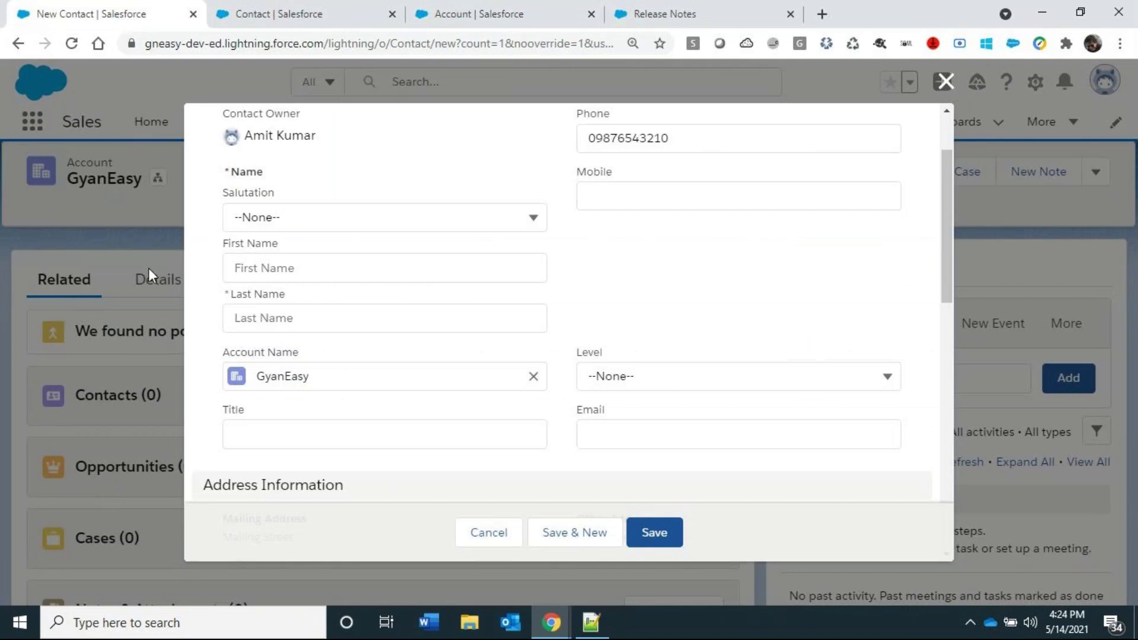
pyautogui.click(490, 539)
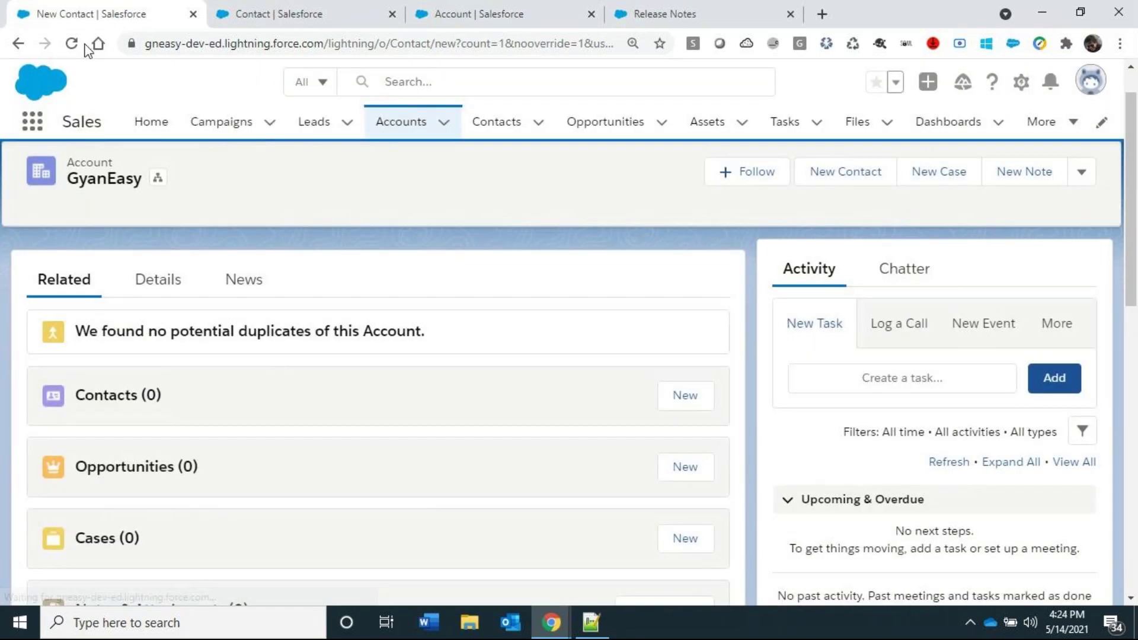
pyautogui.click(71, 44)
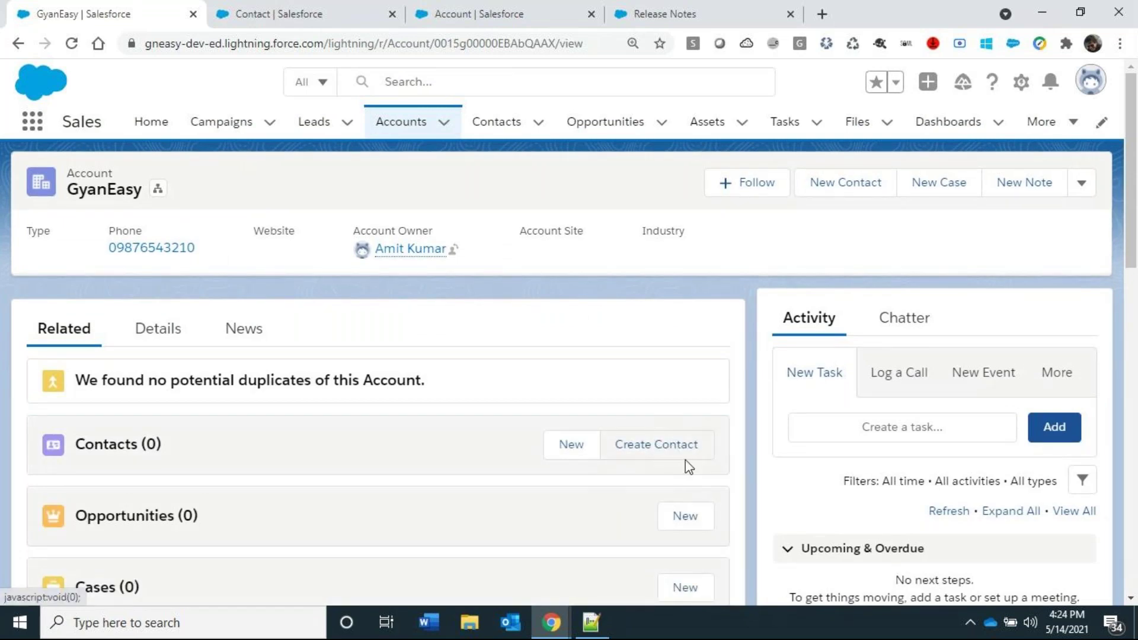
pyautogui.click(657, 452)
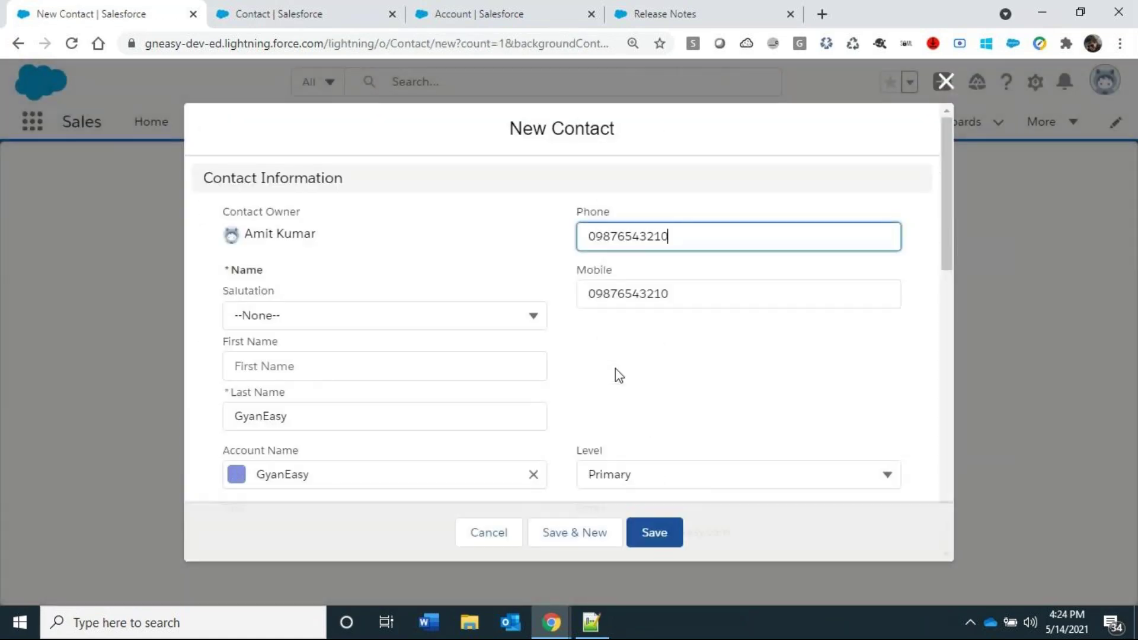
# Check the prefilled name, phone, level, email and mailing address fields of the new contact, and save it.
pyautogui.moveTo(575, 271); pyautogui.dragTo(617, 275)
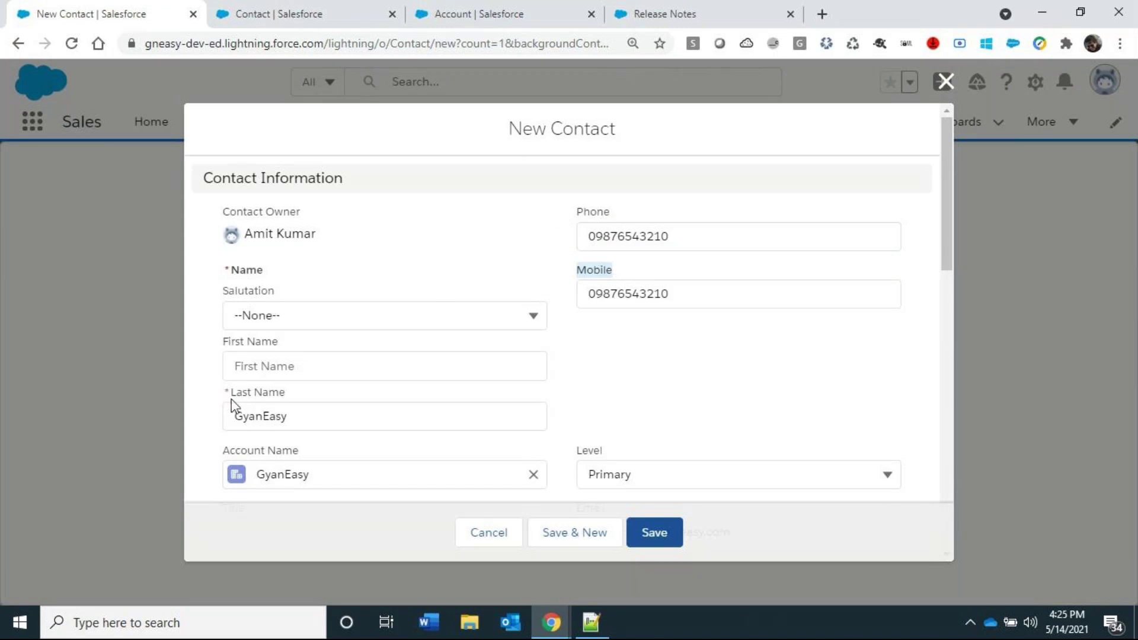
pyautogui.scroll(-2, 284, 421)
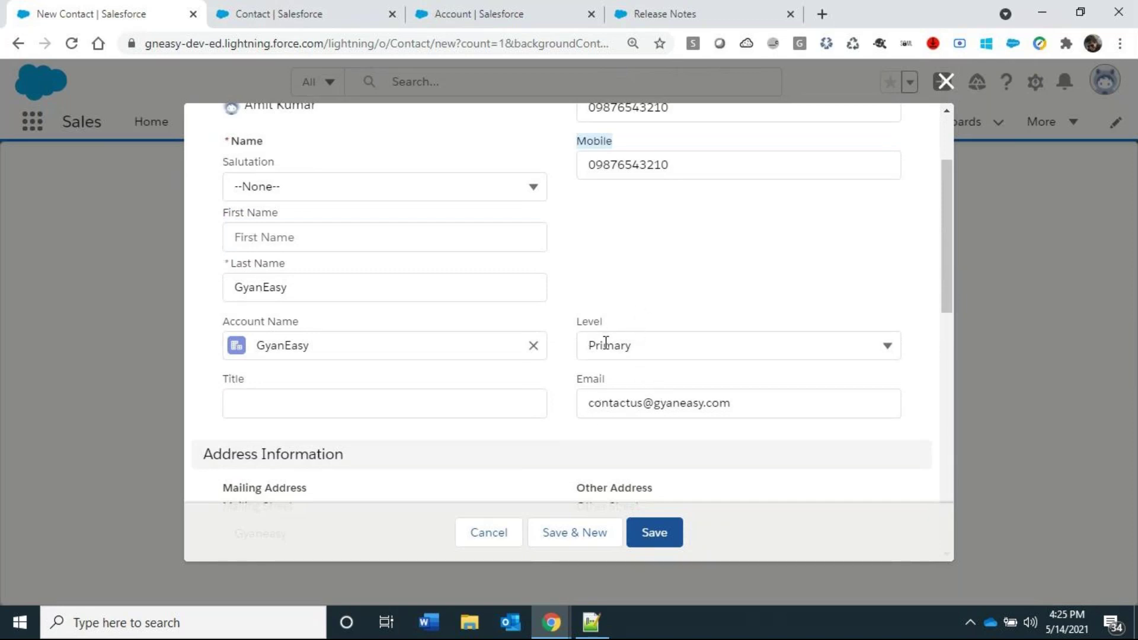
pyautogui.scroll(-4, 620, 457)
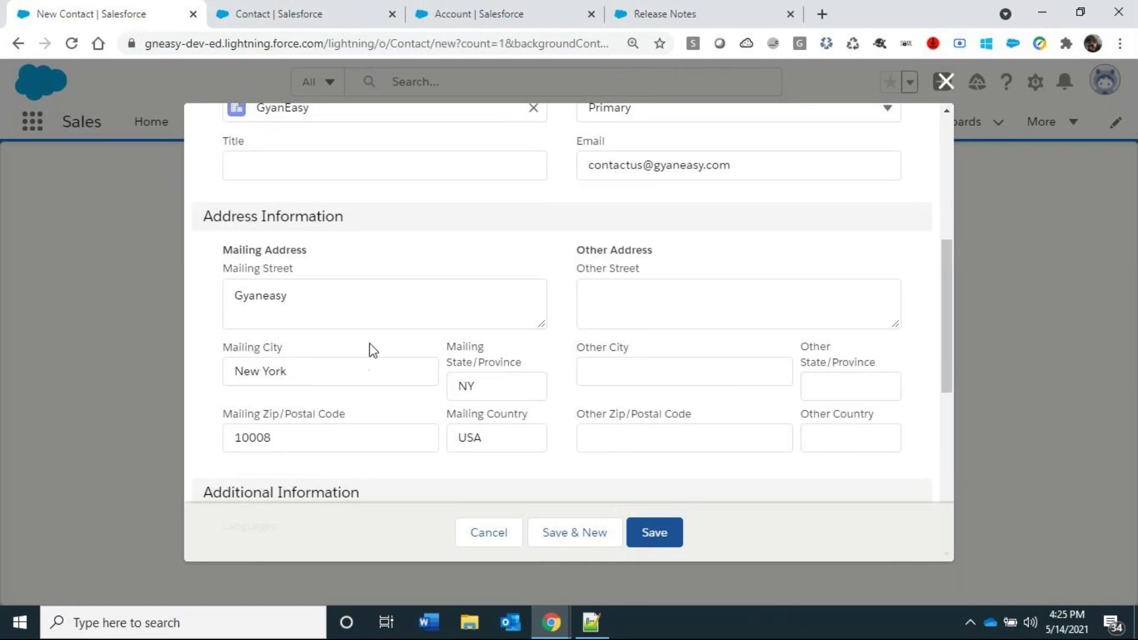
pyautogui.scroll(-5, 305, 347)
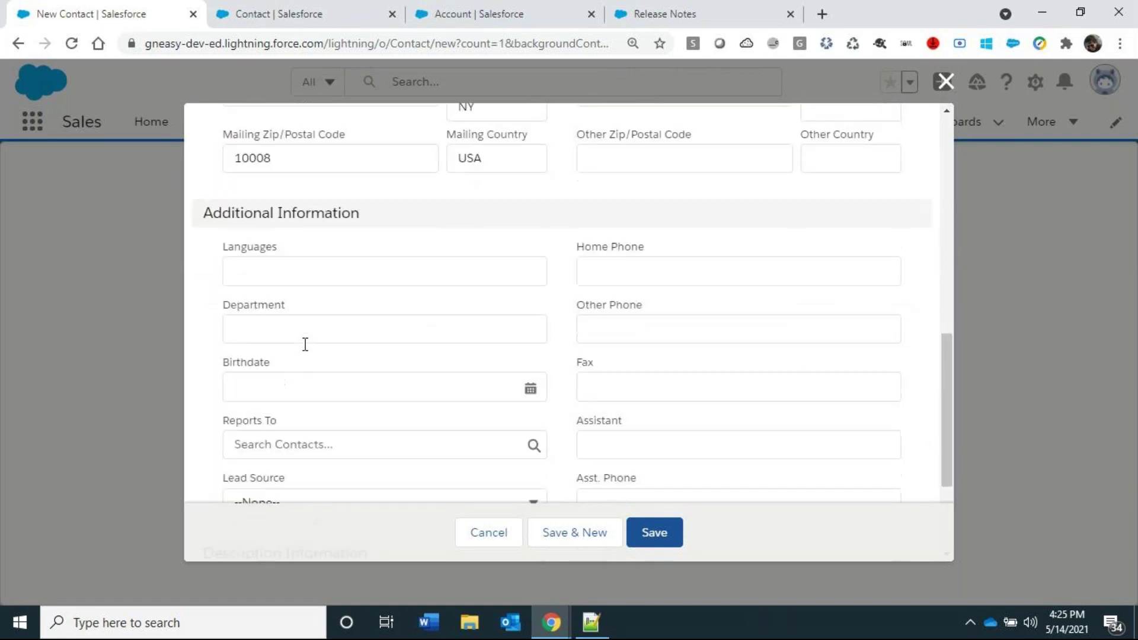
pyautogui.scroll(10, 305, 345)
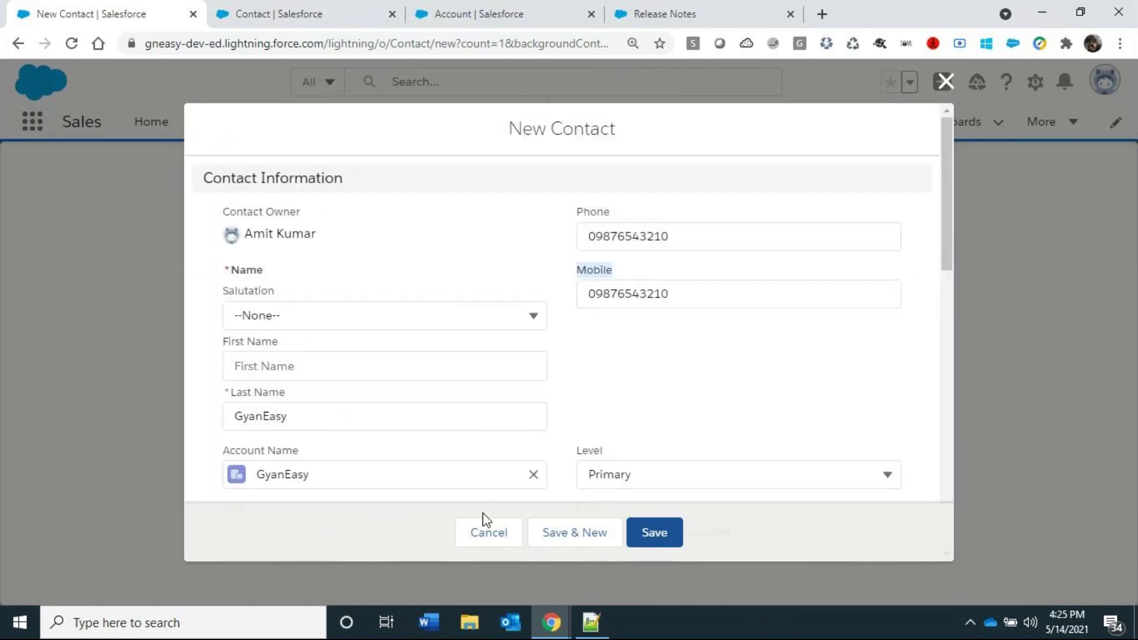
pyautogui.click(654, 534)
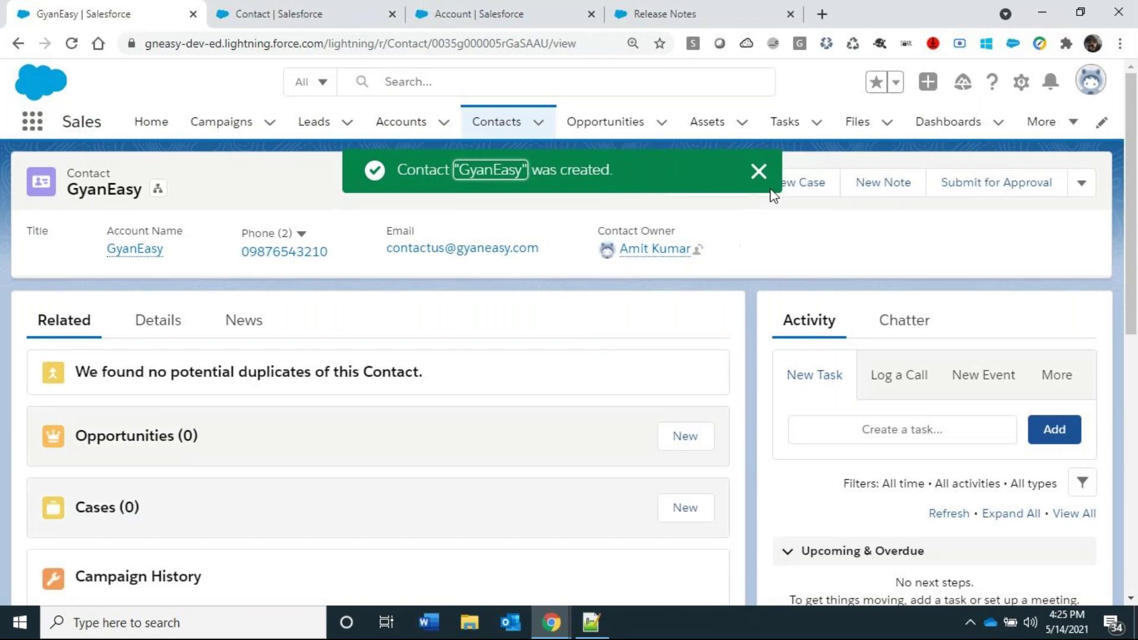
# Examine the field values in the details of the saved GyanEasy contact.
pyautogui.click(758, 172)
pyautogui.click(189, 324)
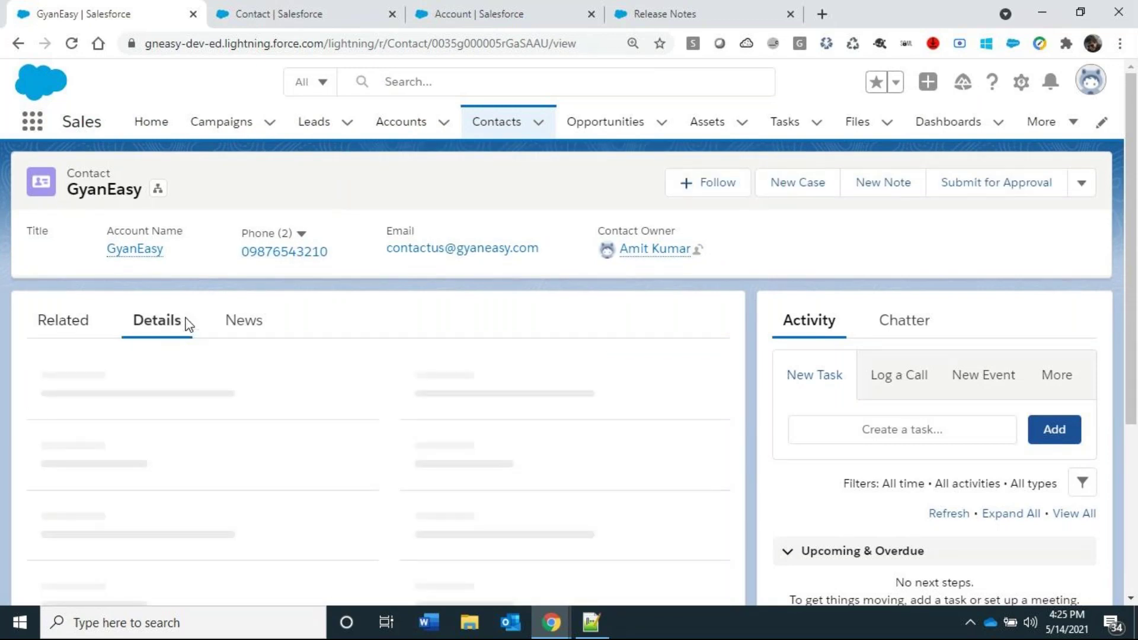
pyautogui.scroll(-2, 354, 481)
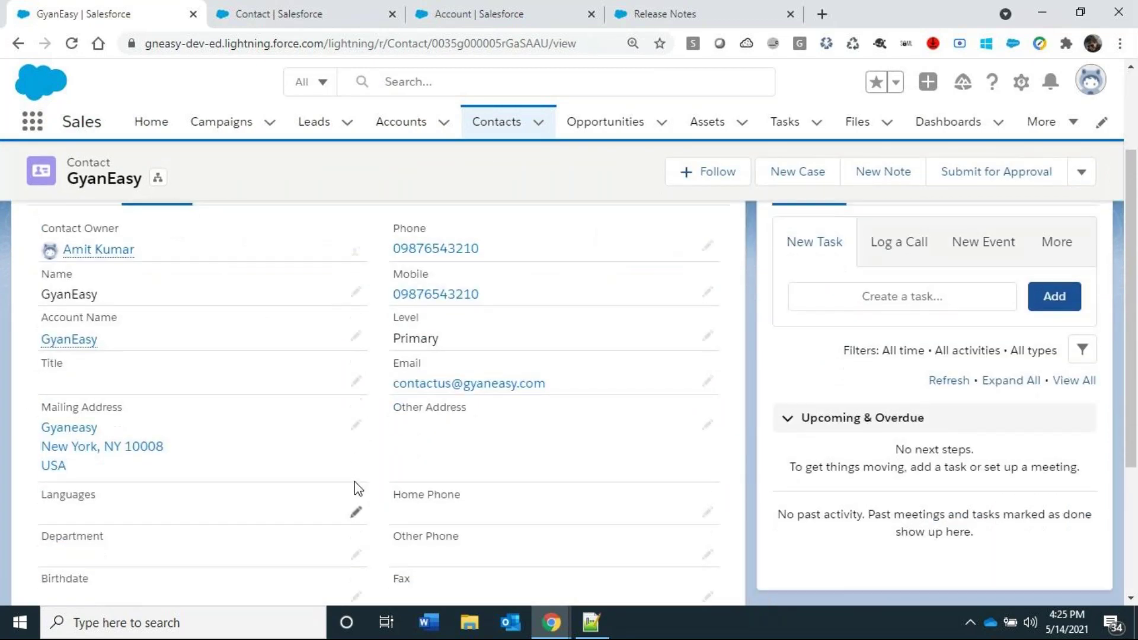
pyautogui.scroll(2, 354, 482)
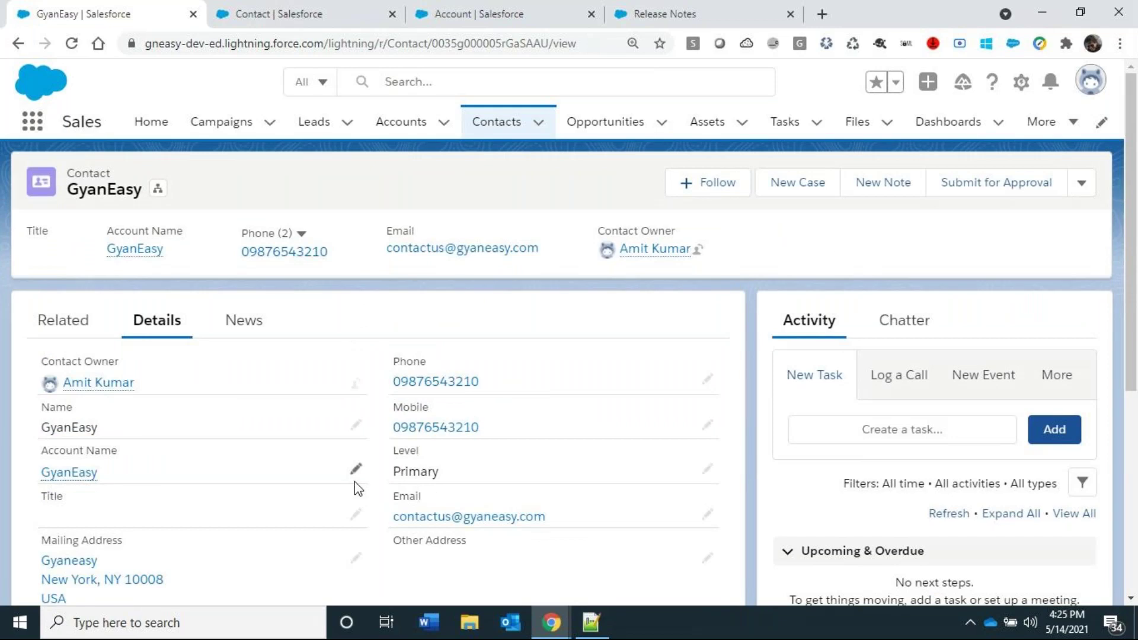
# Return to the GyanEasy account, check which fields the standard New contact form prefills, and cancel the form.
pyautogui.click(144, 253)
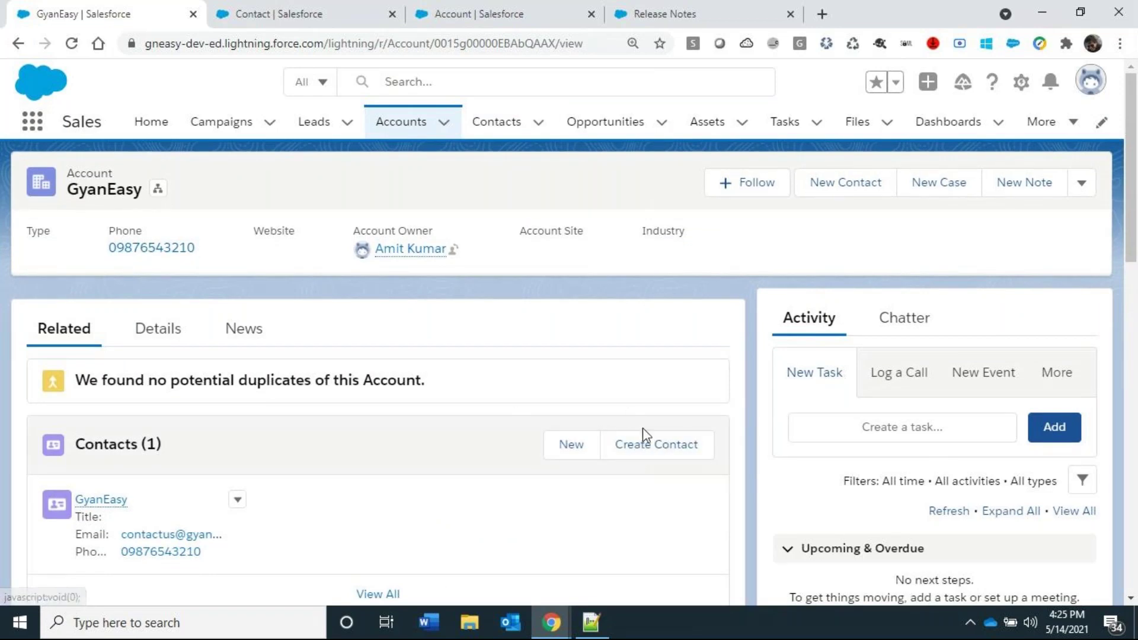
pyautogui.click(566, 446)
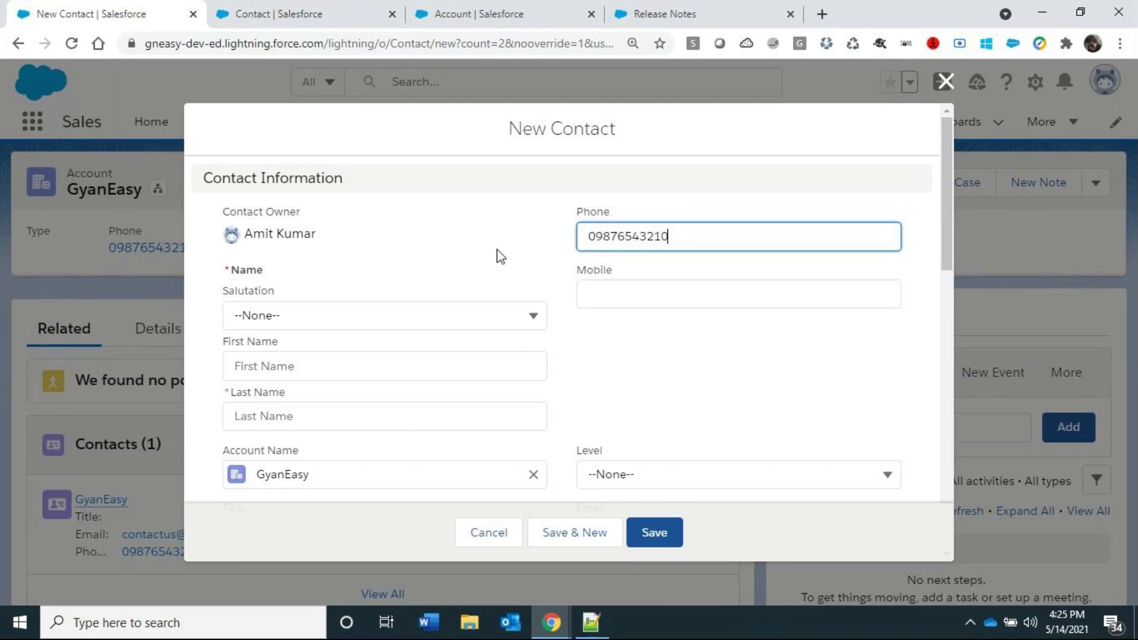
pyautogui.click(482, 532)
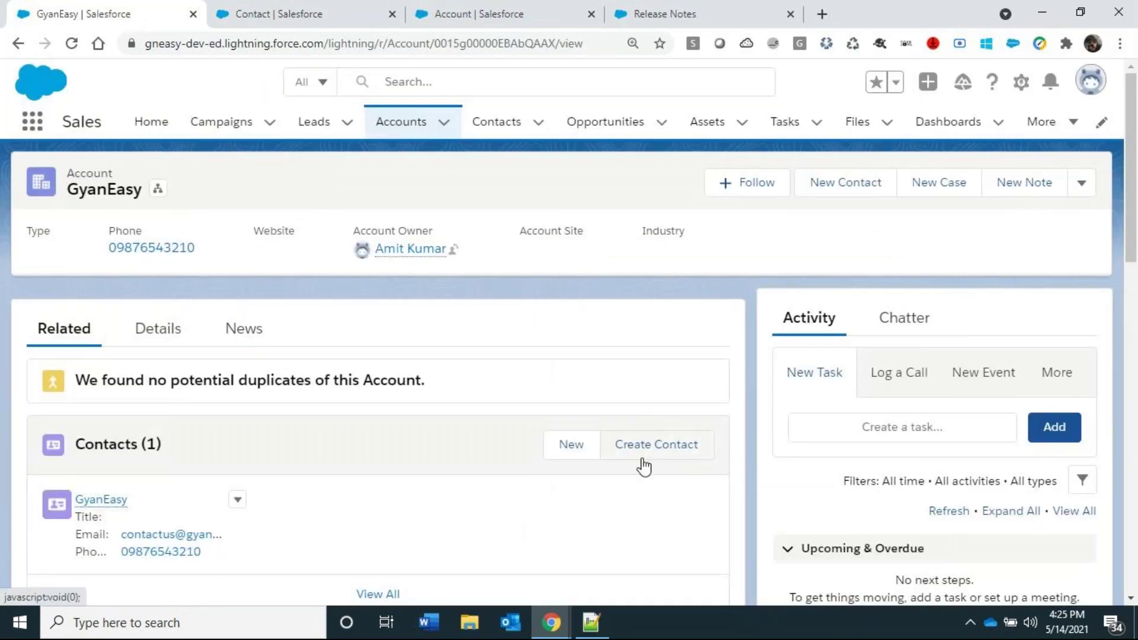
# Test where cancelling the Create Contact form leads, and go back through the browser history to the GyanEasy account.
pyautogui.click(643, 463)
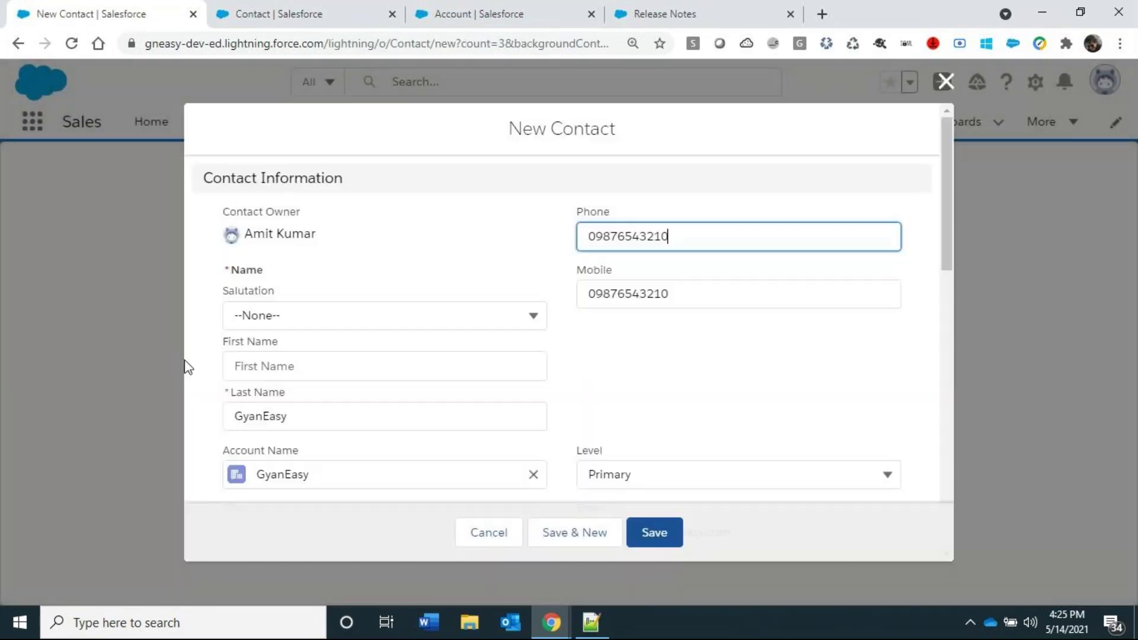
pyautogui.click(483, 533)
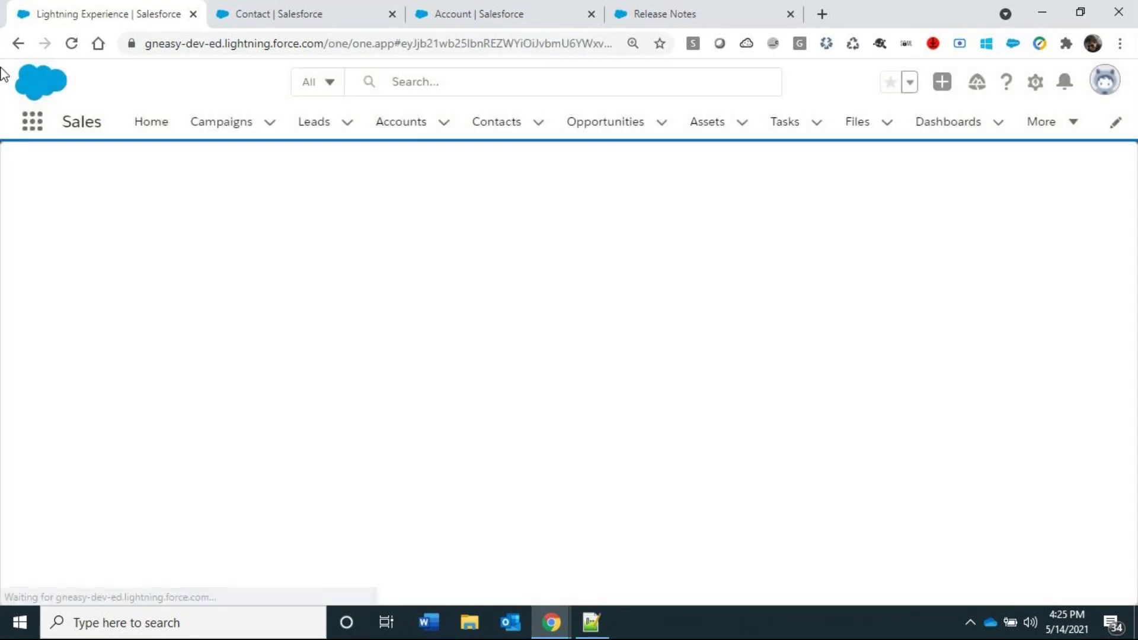
pyautogui.click(18, 44)
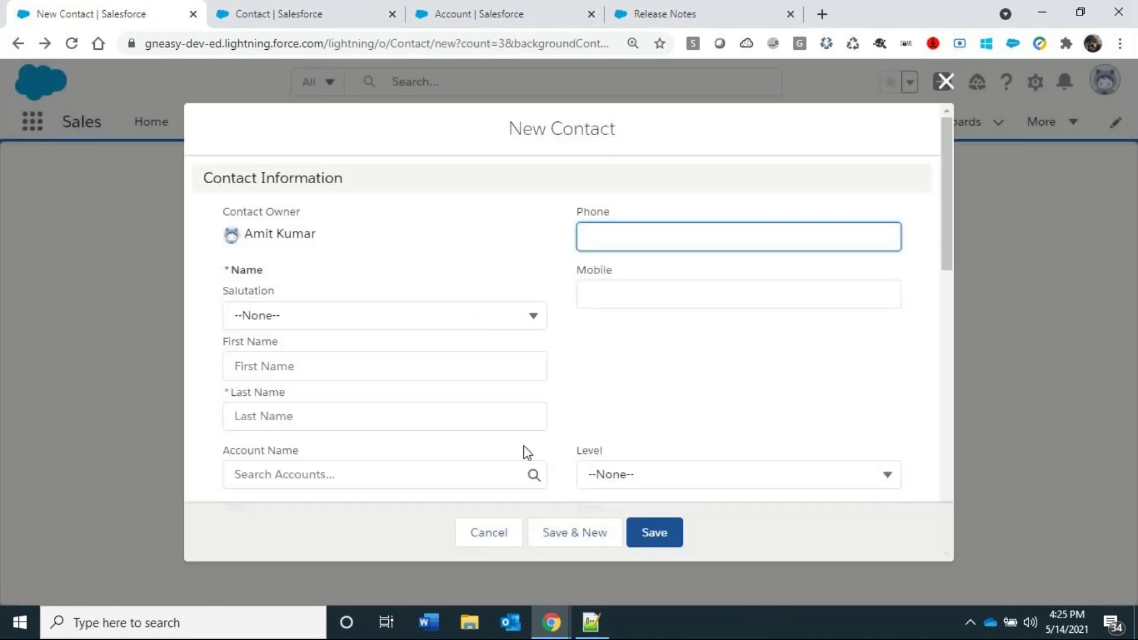
pyautogui.click(490, 538)
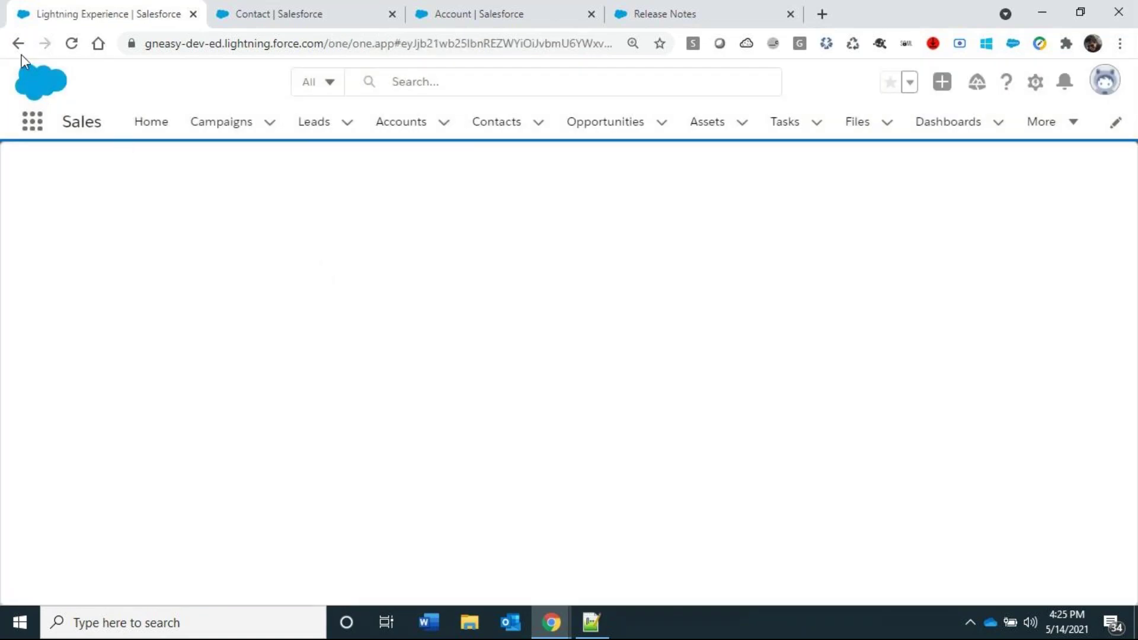
pyautogui.rightClick(18, 44)
pyautogui.click(58, 106)
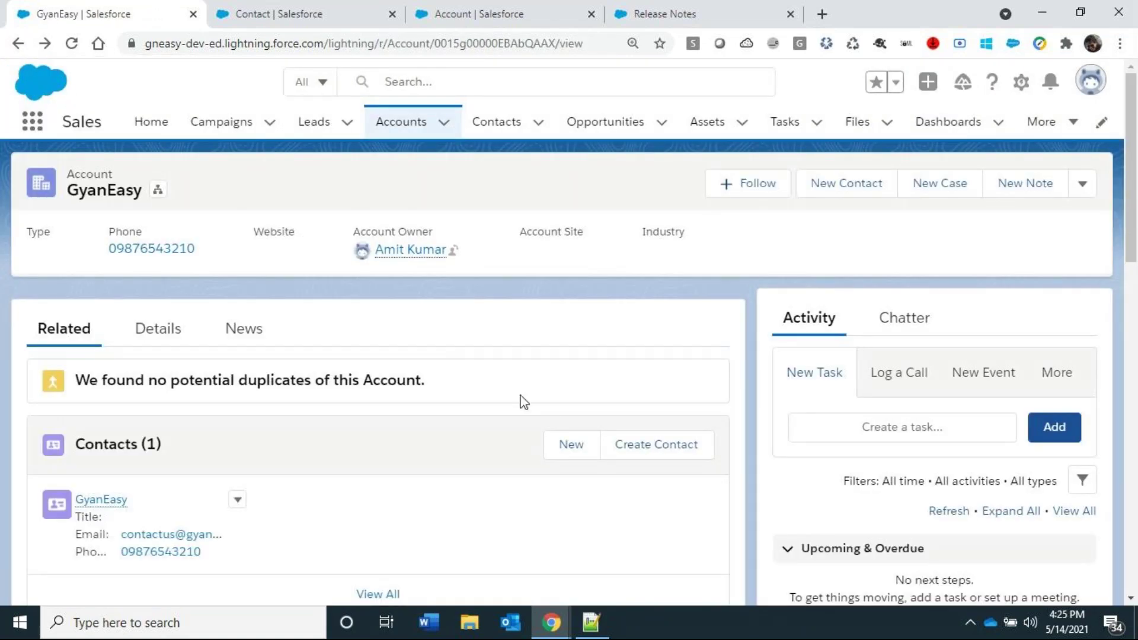
# Open the standard New contact form from the Contacts list and copy the backgroundContext parameter name from its URL.
pyautogui.click(560, 451)
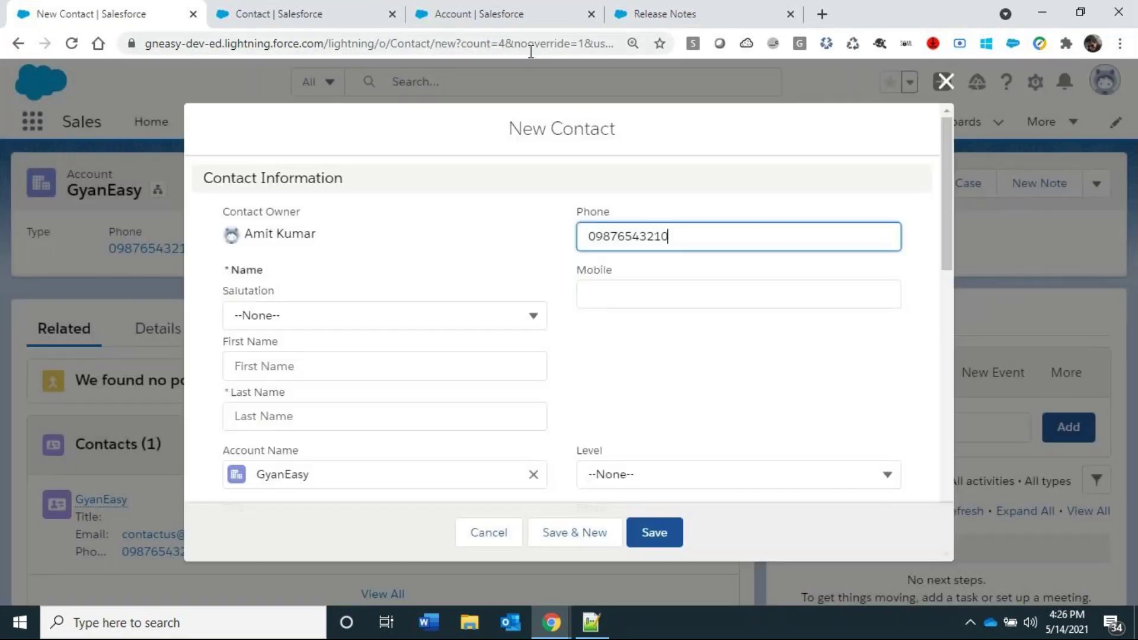
pyautogui.click(521, 51)
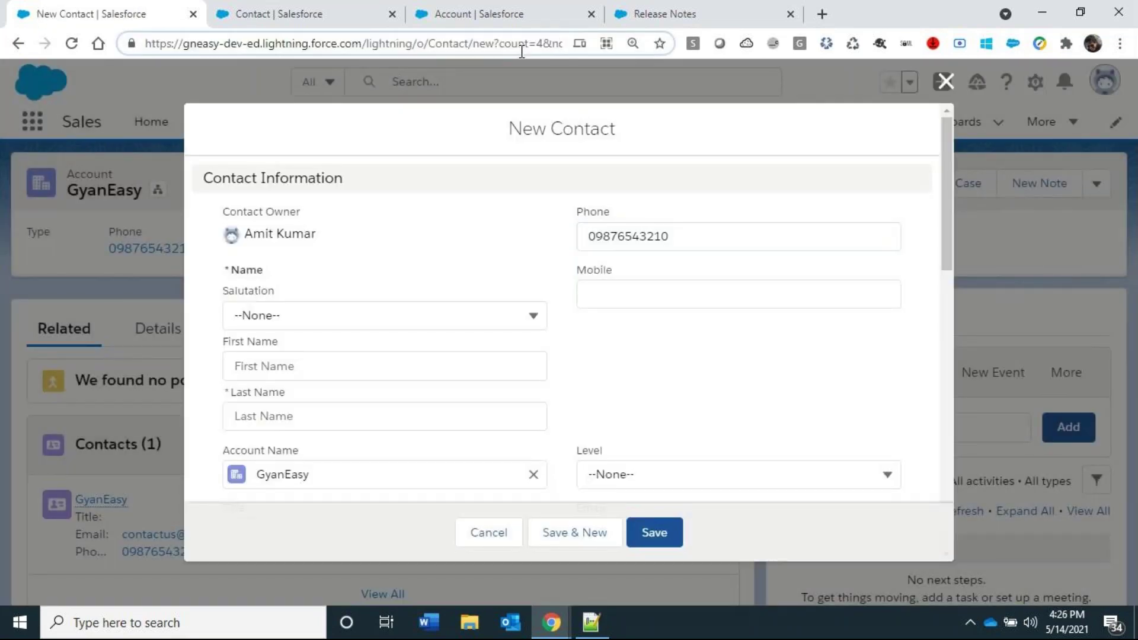
pyautogui.click(447, 52)
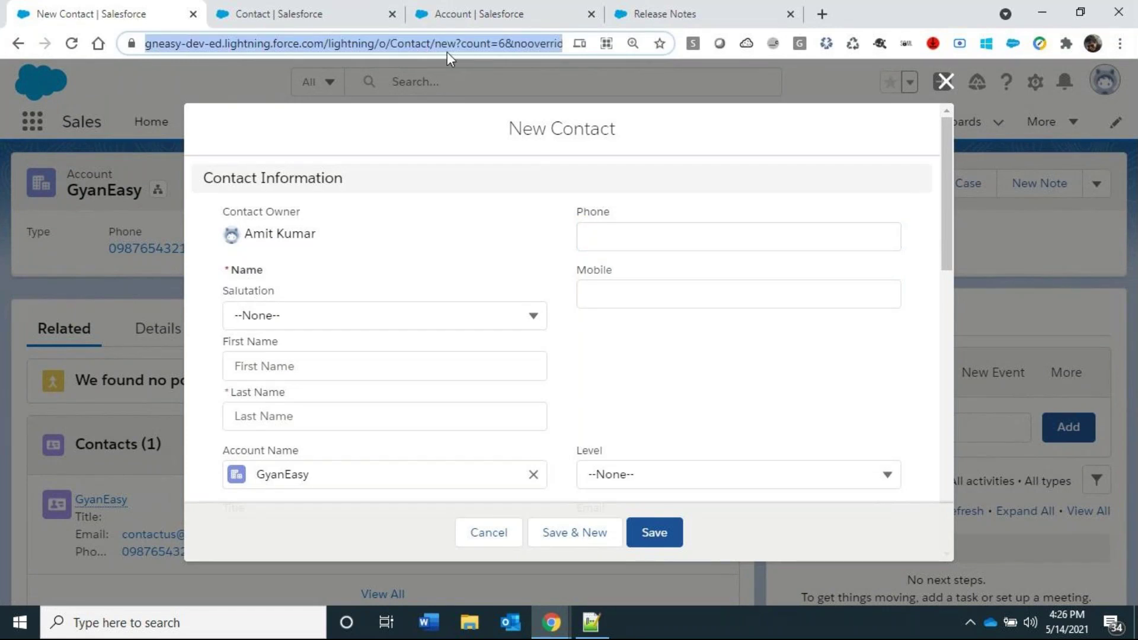
pyautogui.press('End')
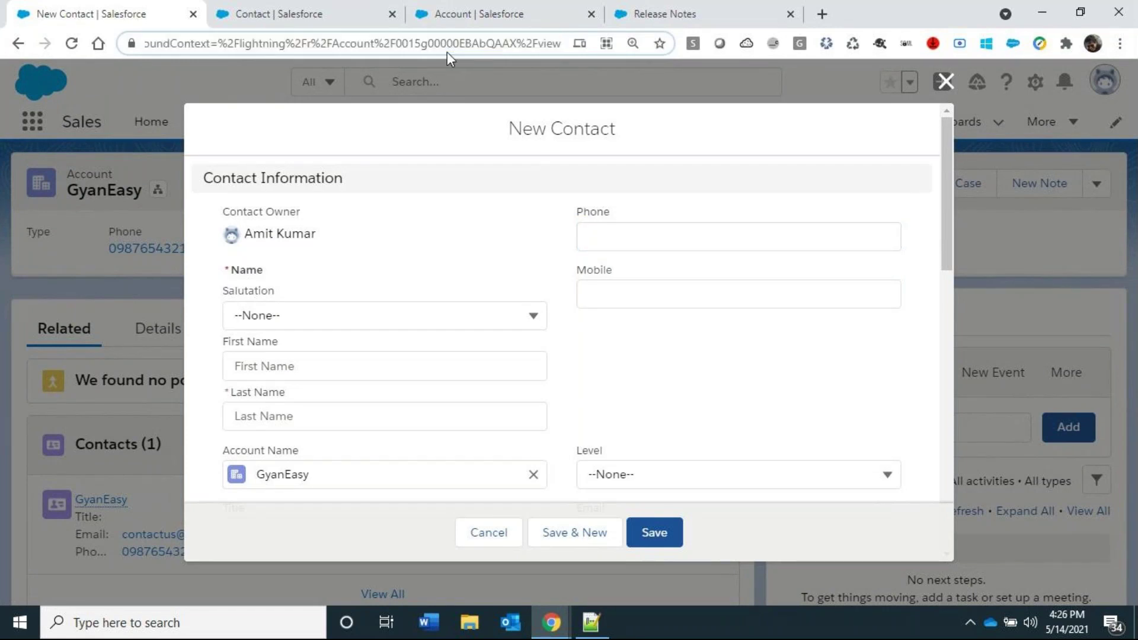
pyautogui.doubleClick(182, 43)
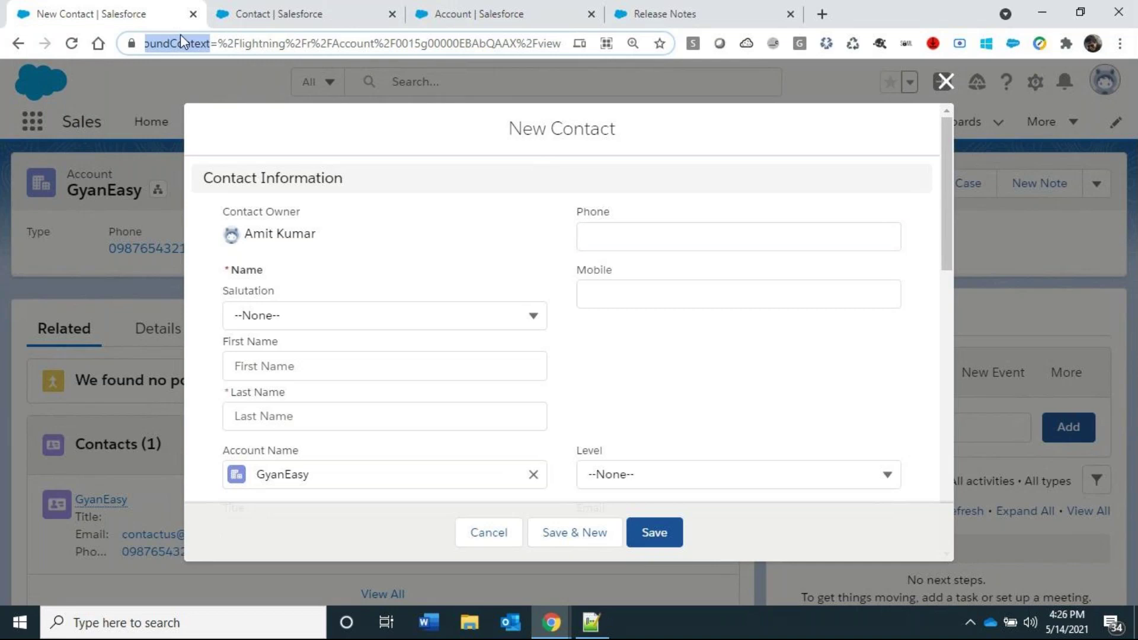
pyautogui.press('Left')
pyautogui.press('Left')
pyautogui.press('Left')
pyautogui.press('Left')
pyautogui.press('Left')
pyautogui.press('Left')
pyautogui.press('Left')
pyautogui.doubleClick(184, 45)
pyautogui.hotkey('ctrl', 'c')
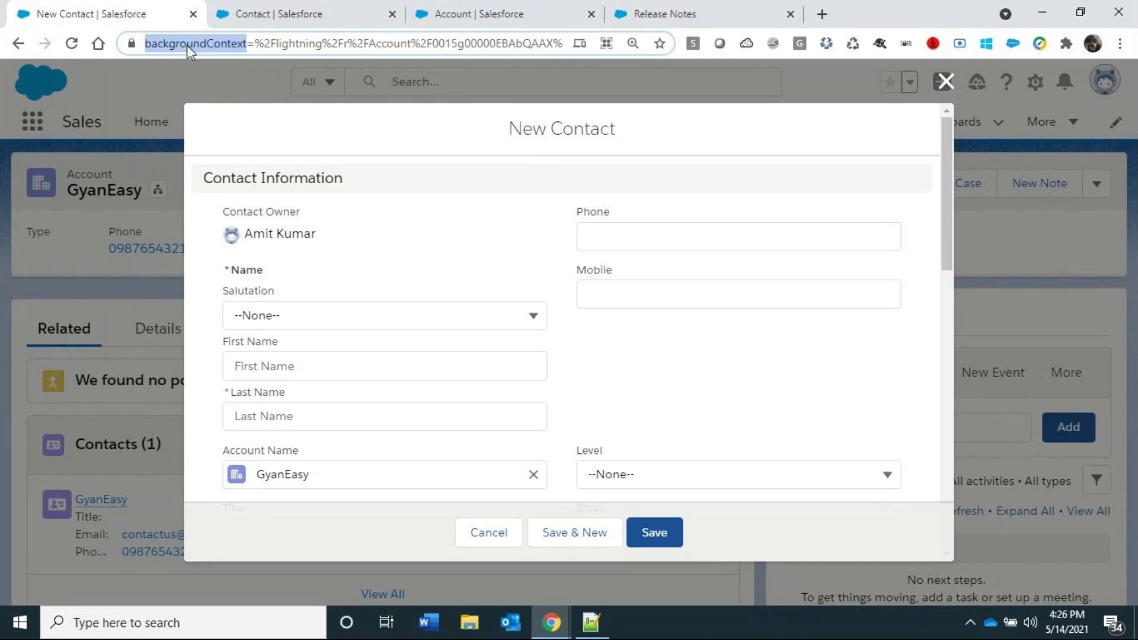
# In the Create Contact button's URL, insert the line backgroundContext= between /lightning/o/Contact/new? and defaultFieldValues=.
pyautogui.click(296, 8)
pyautogui.scroll(-4, 547, 437)
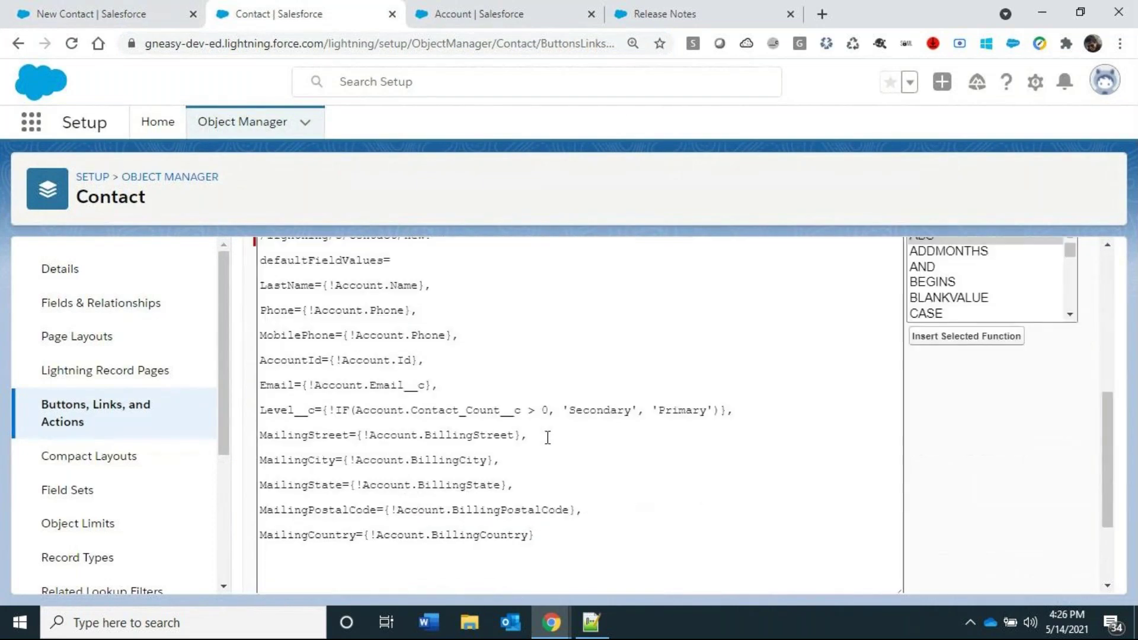
pyautogui.scroll(1, 548, 437)
pyautogui.click(546, 402)
pyautogui.press('Return')
pyautogui.press('Return')
pyautogui.hotkey('ctrl', 'v')
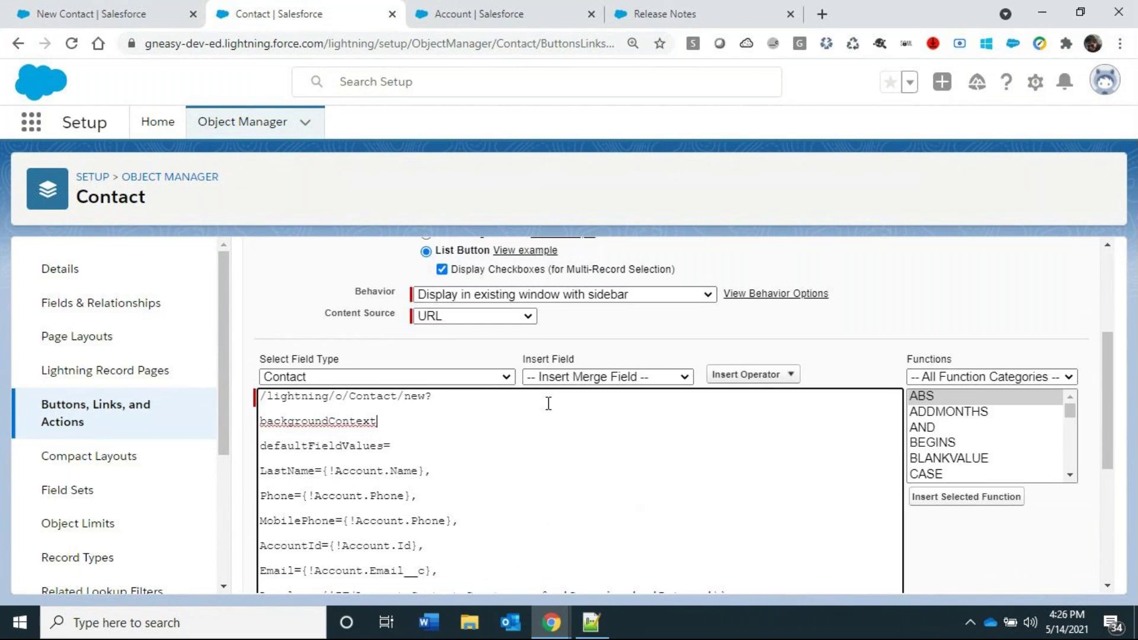
pyautogui.write('=')
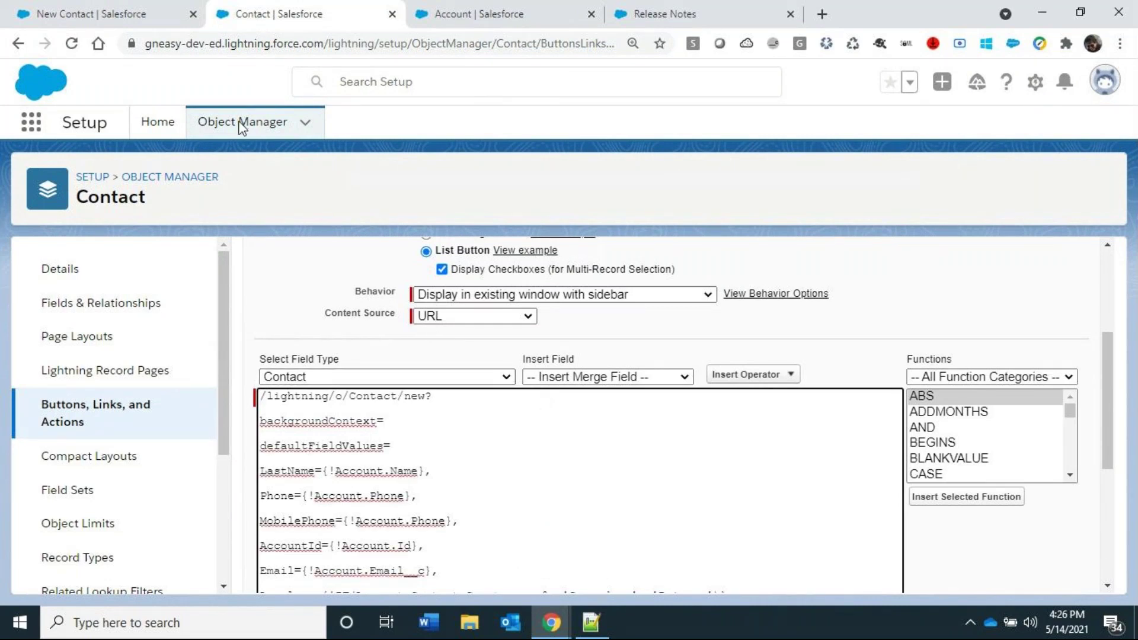
# Cancel the open New Contact form and use the GyanEasy account's relative path, from /lightning to /view, as the backgroundContext value in the button's URL.
pyautogui.click(107, 12)
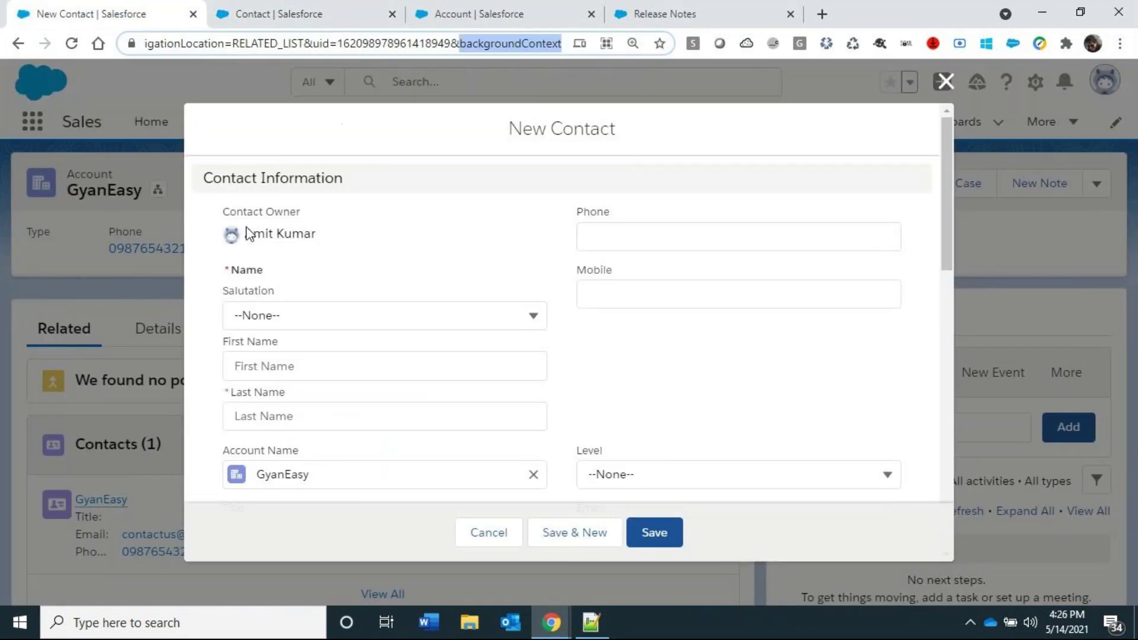
pyautogui.click(497, 531)
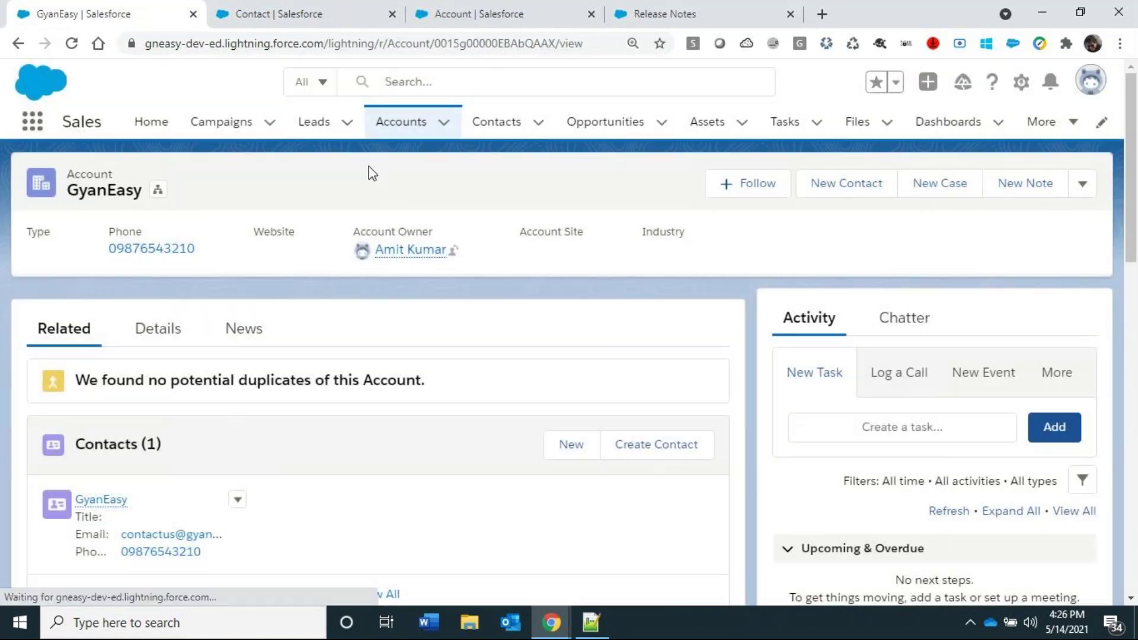
pyautogui.moveTo(330, 44); pyautogui.dragTo(665, 51)
pyautogui.hotkey('ctrl', 'Tab')
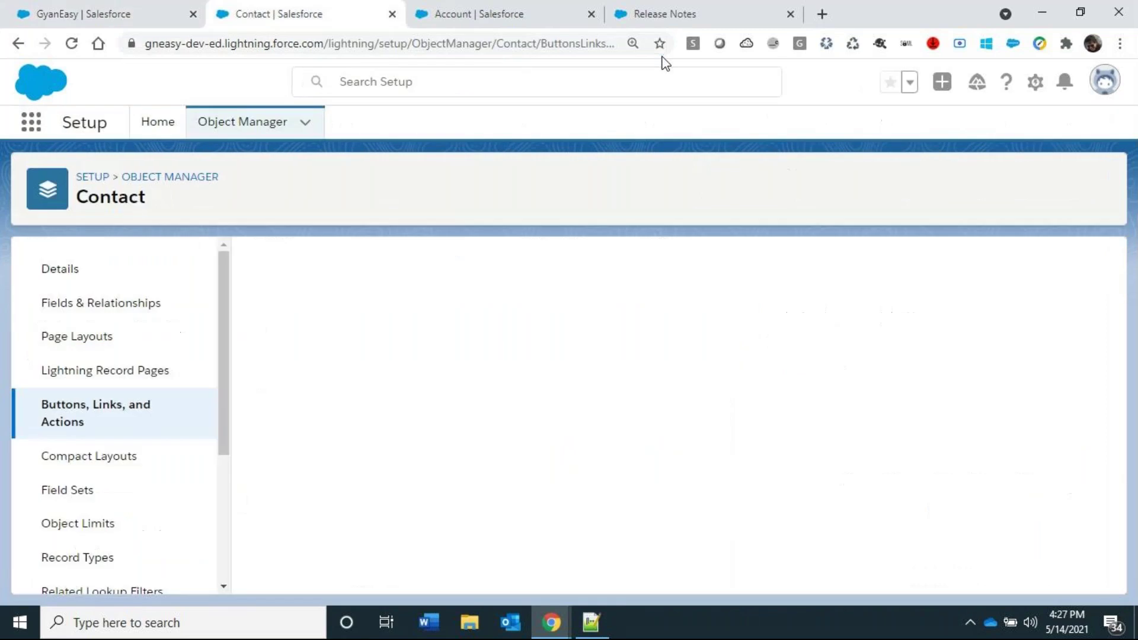
pyautogui.write('/lightning/r/Account/0015g00000EBAbQAAX/view')
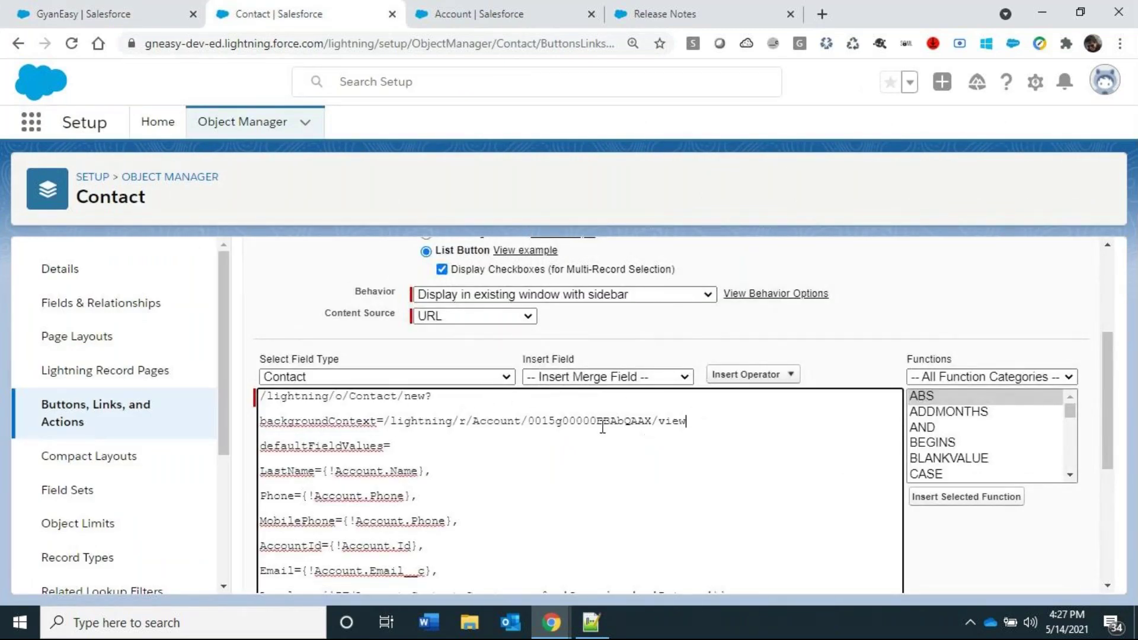
# Replace the fixed record ID in the backgroundContext path with {!Account.Id} and end the line with & before defaultFieldValues.
pyautogui.doubleClick(576, 423)
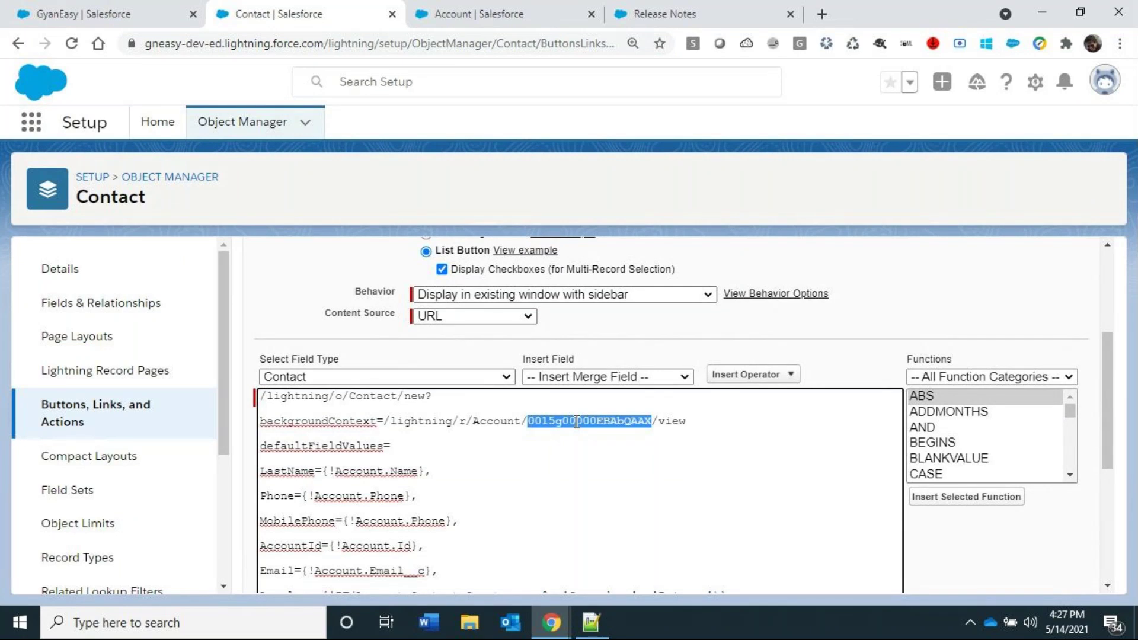
pyautogui.press('BackSpace')
pyautogui.write('{')
pyautogui.write('!Accoun')
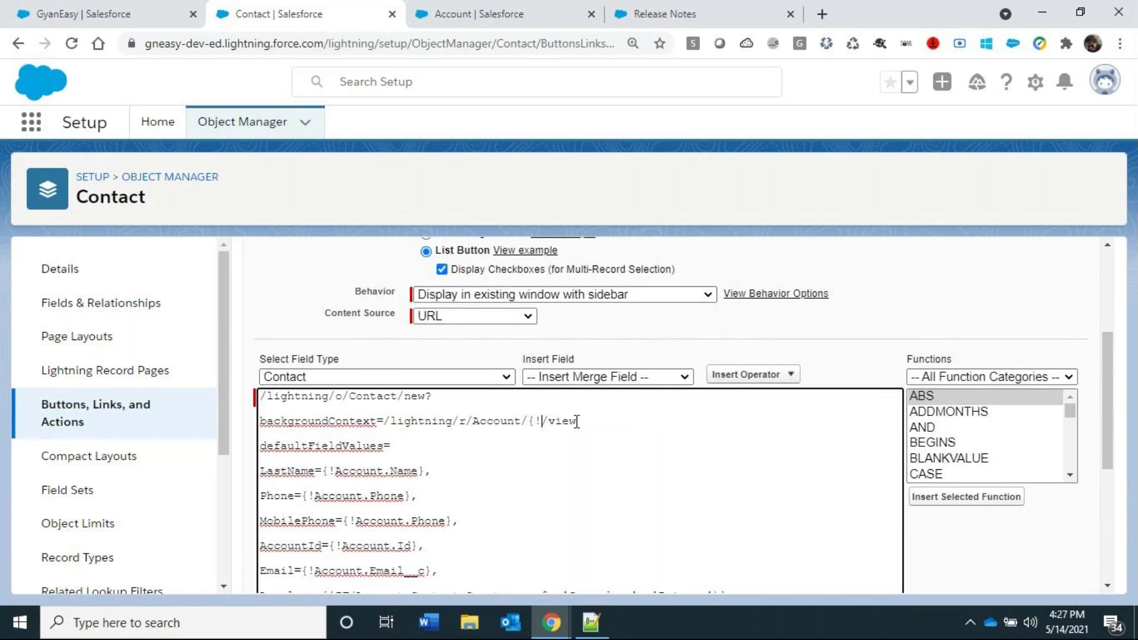
pyautogui.write('t.Id}')
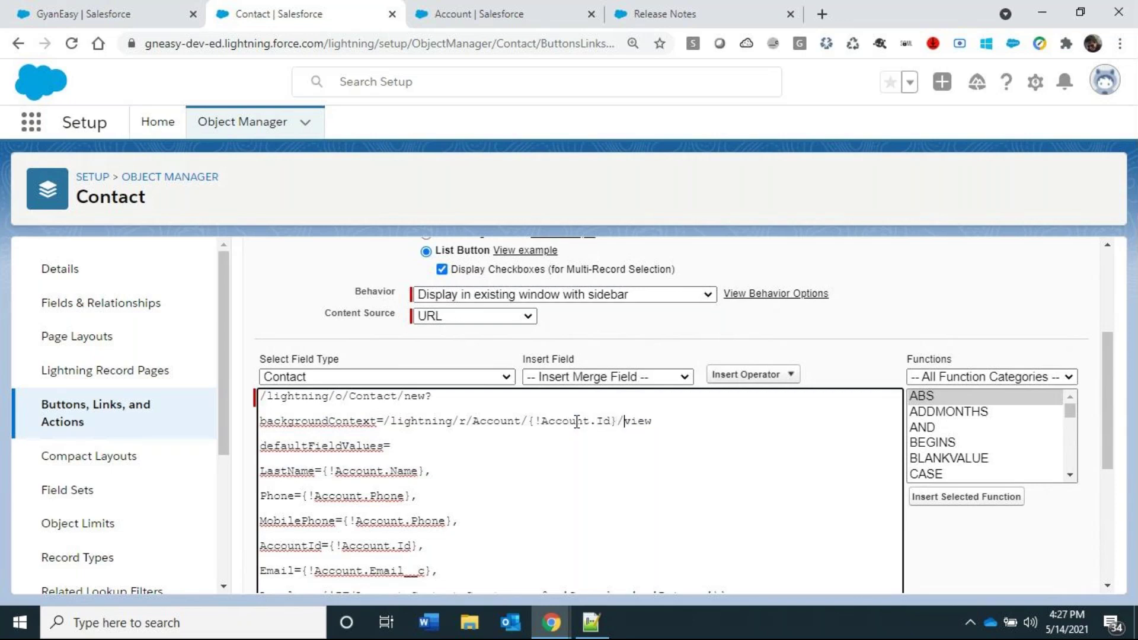
pyautogui.press('End')
pyautogui.write('&')
pyautogui.moveTo(261, 433); pyautogui.dragTo(260, 445)
pyautogui.moveTo(367, 446); pyautogui.dragTo(391, 446)
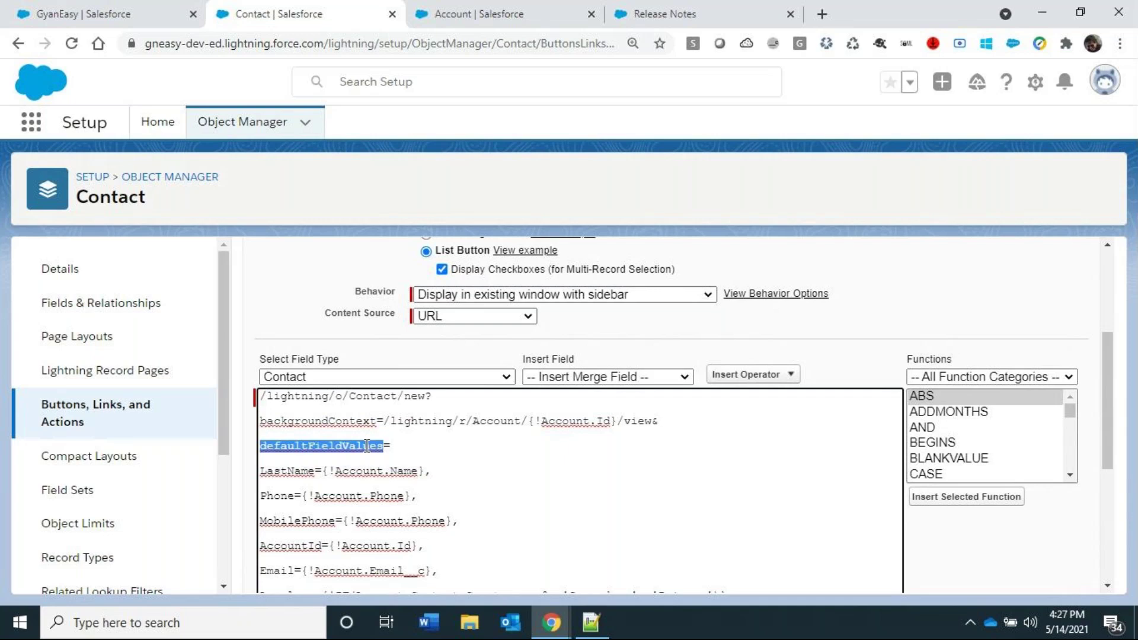
# Save the Create Contact button and review its URL on the detail page.
pyautogui.scroll(3, 397, 535)
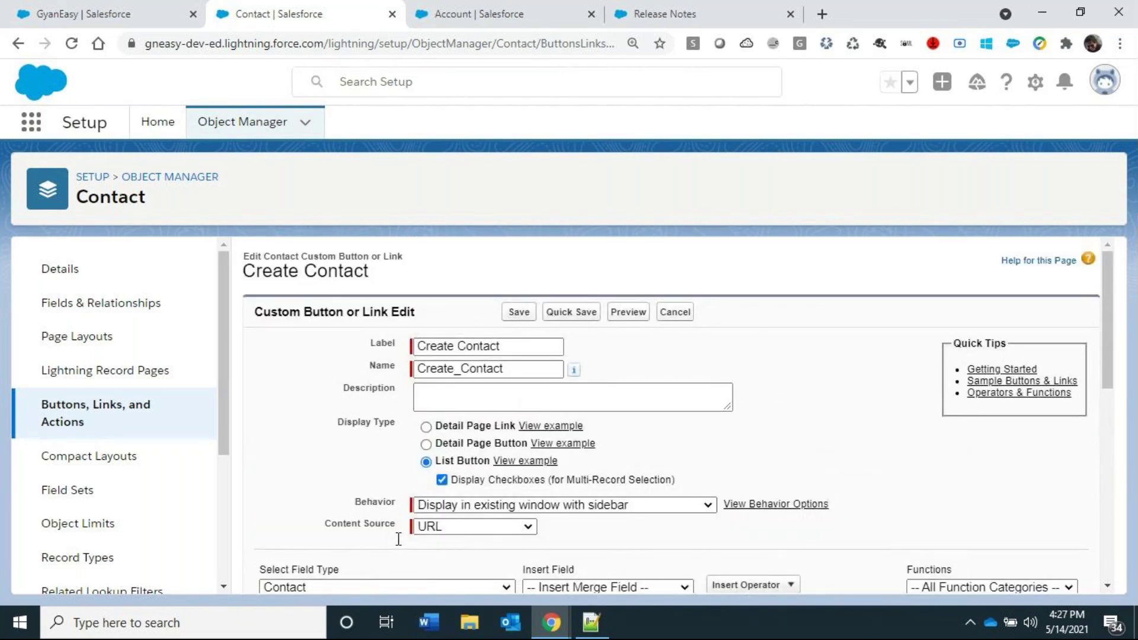
pyautogui.click(516, 315)
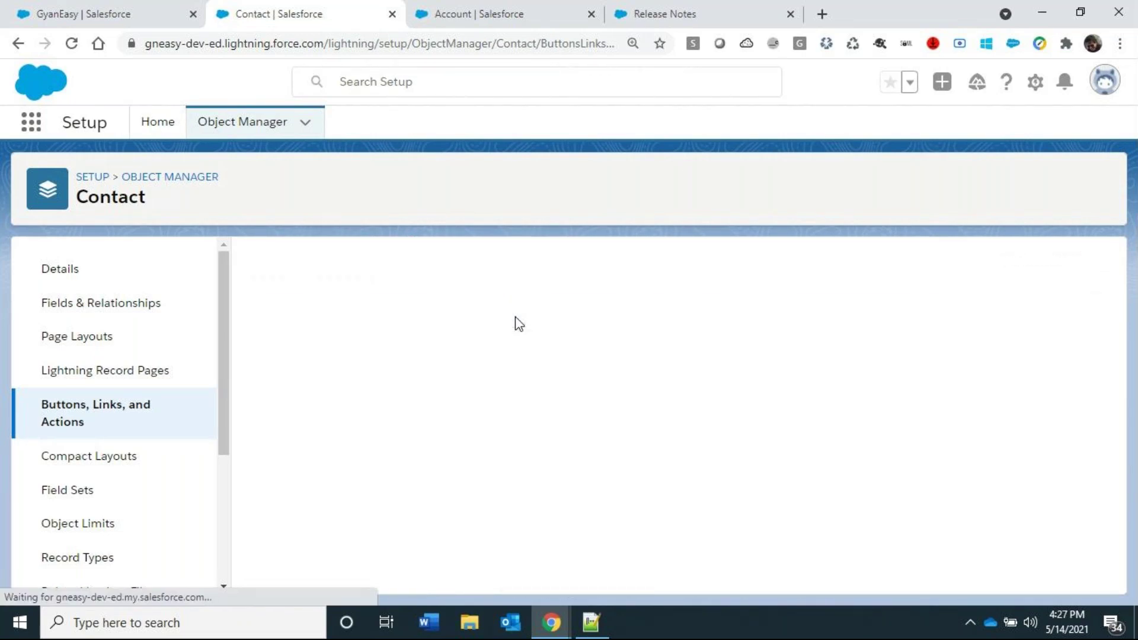
pyautogui.scroll(-4, 539, 469)
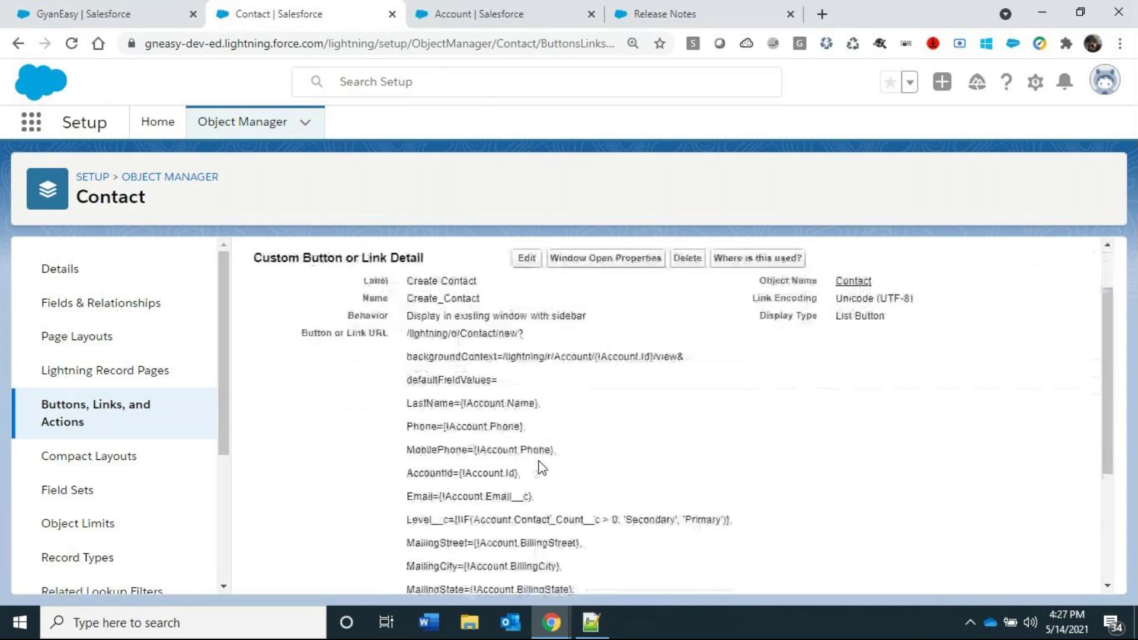
pyautogui.scroll(4, 539, 468)
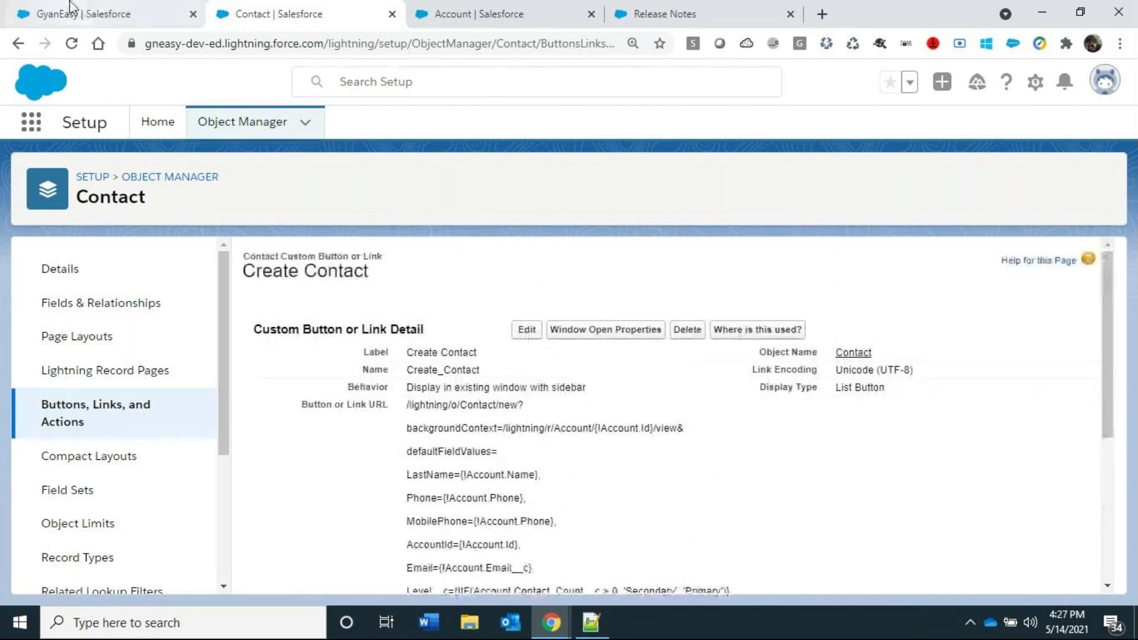
# Reload the GyanEasy account and open the Create Contact form to check its background and prefilled fields.
pyautogui.click(71, 11)
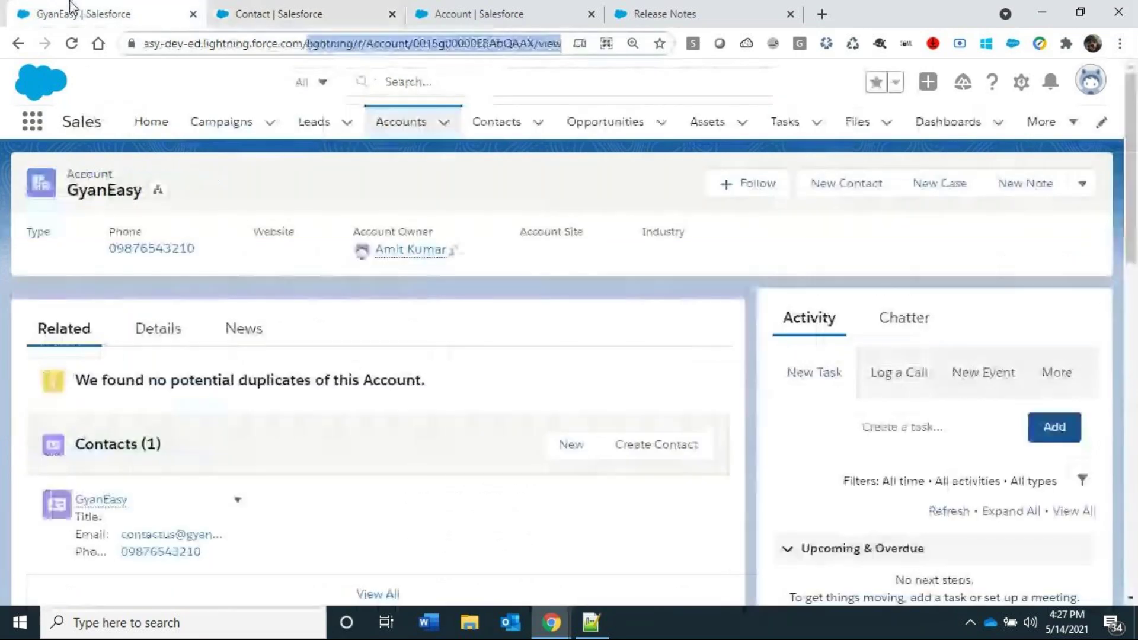
pyautogui.click(71, 44)
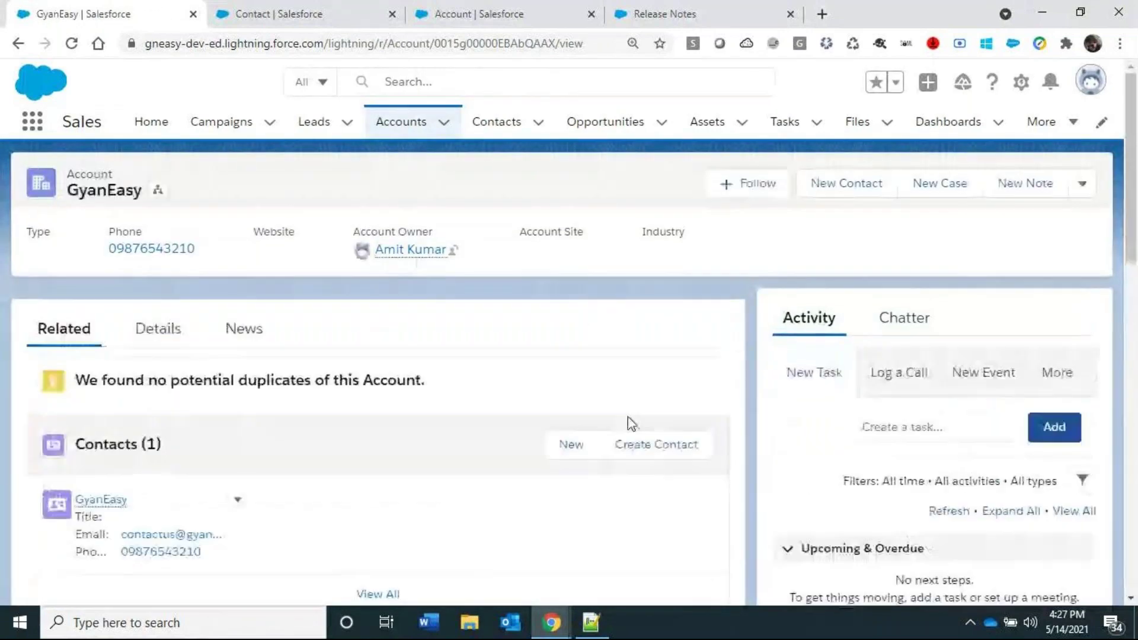
pyautogui.click(649, 445)
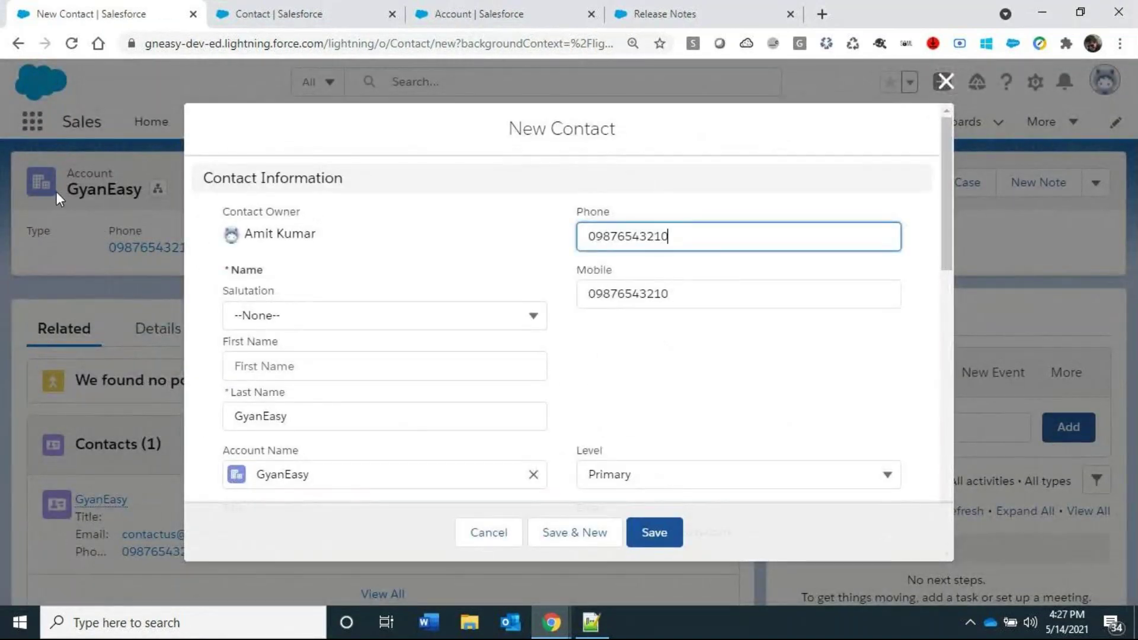
pyautogui.scroll(-3, 666, 283)
pyautogui.scroll(-1, 666, 278)
pyautogui.scroll(5, 582, 363)
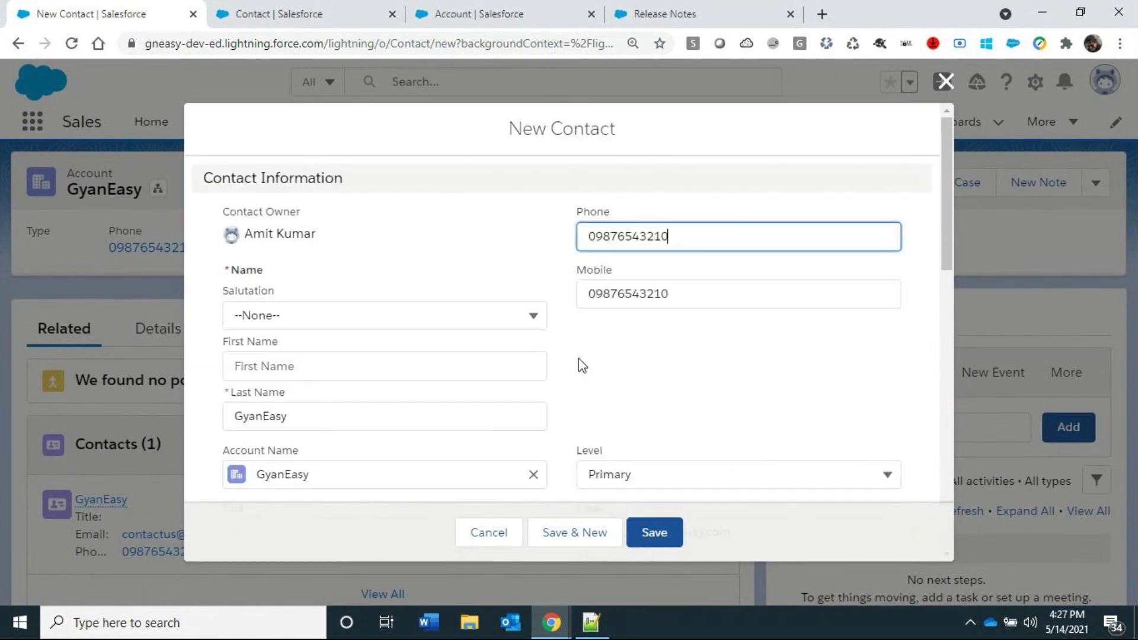